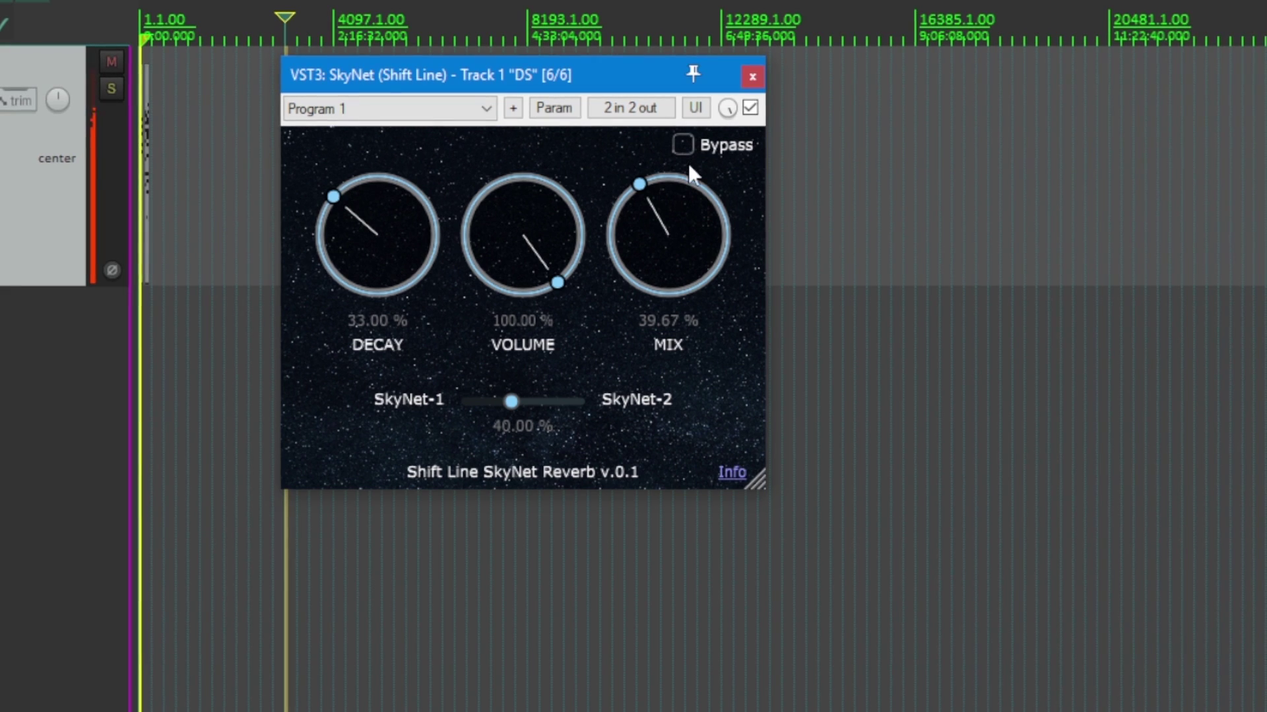
Step: Lower the SkyNet reverb's mix to 18.75 % and shift its reverb-type blend toward SkyNet-2
left_click_drag(677, 206, 641, 240)
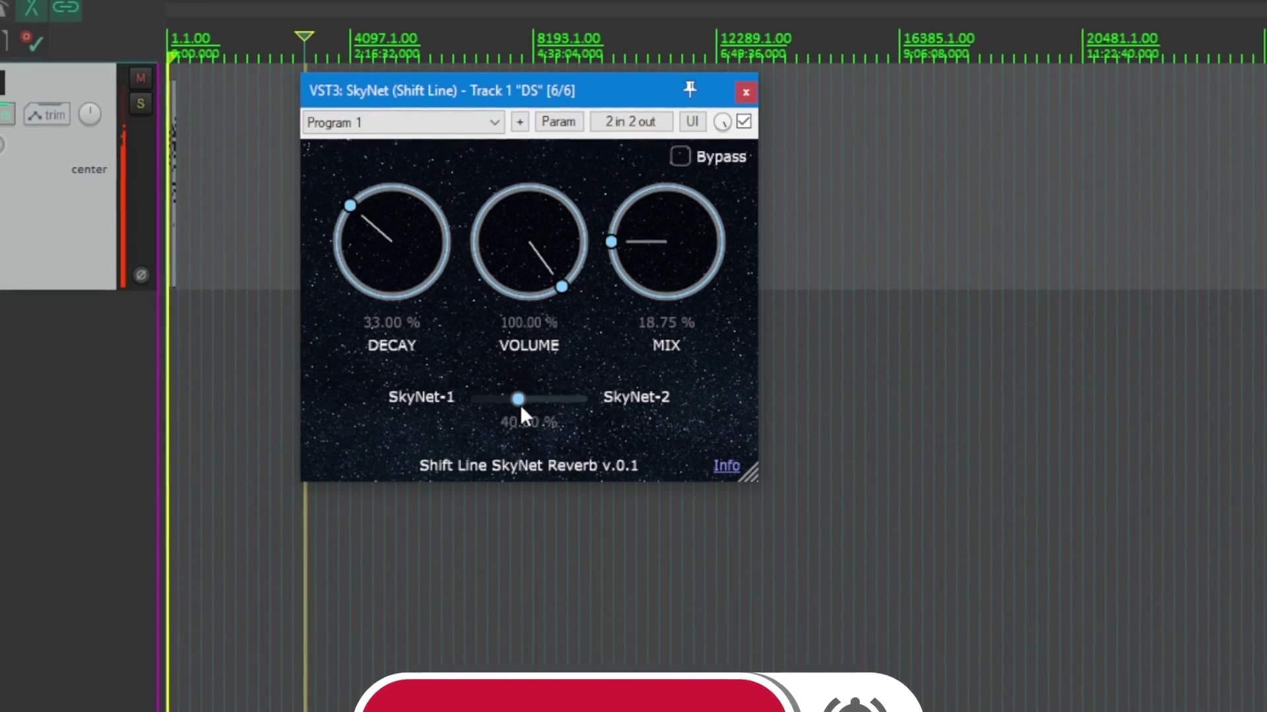
left_click_drag(520, 404, 581, 404)
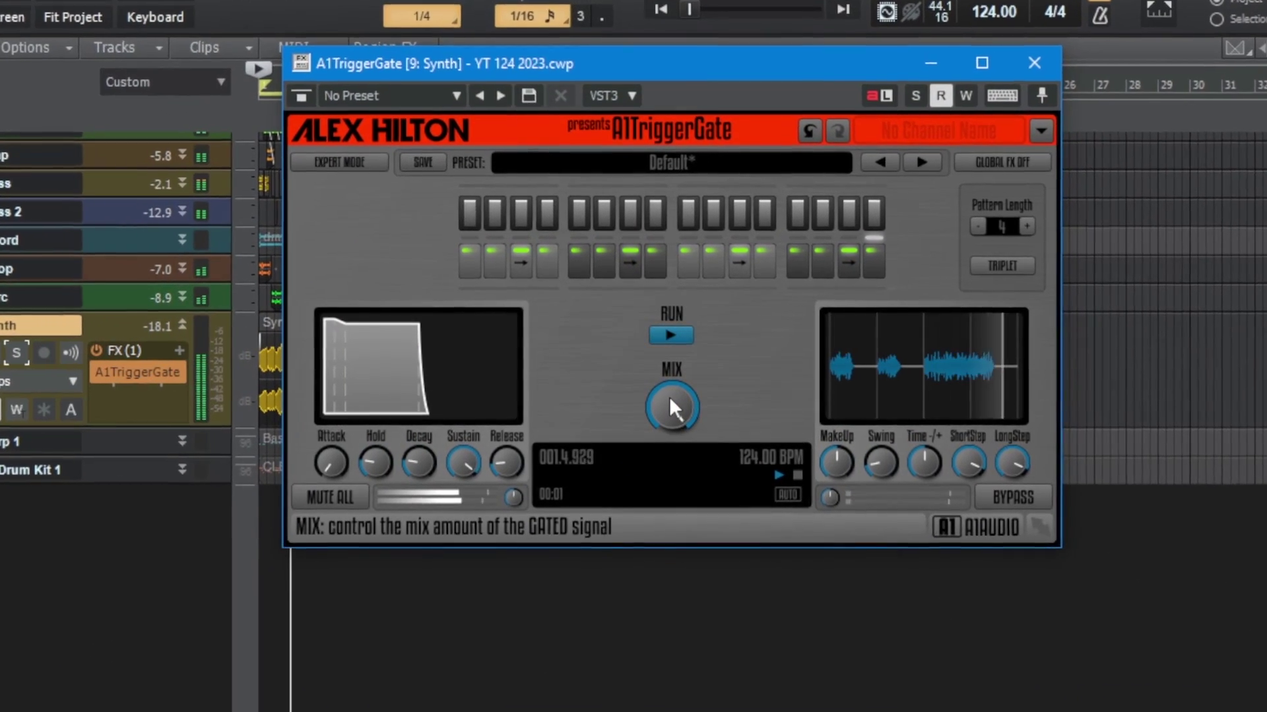
Step: Set the A1TriggerGate mix to 100 %, lengthen the envelope's attack and reduce its sustain
left_click_drag(668, 404, 669, 478)
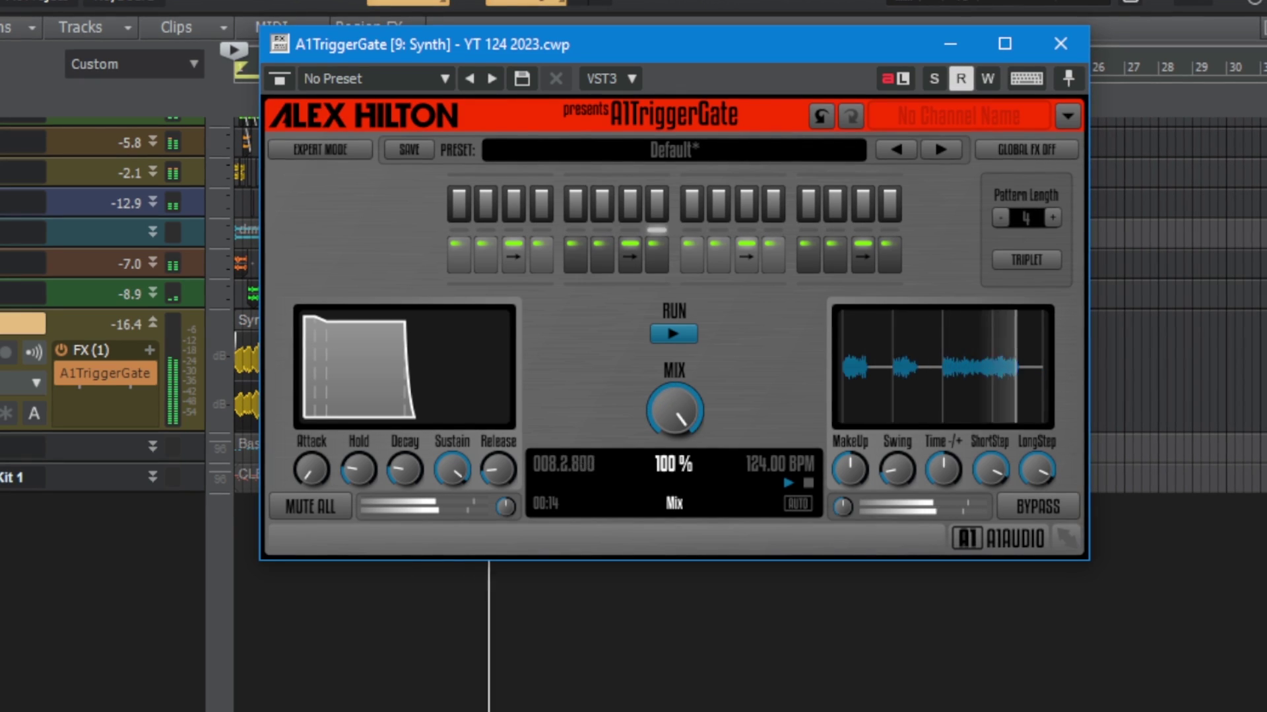
mouse_move(311, 470)
left_mouse_down()
mouse_move(311, 430)
mouse_move(311, 451)
left_mouse_up()
left_click_drag(452, 470, 380, 469)
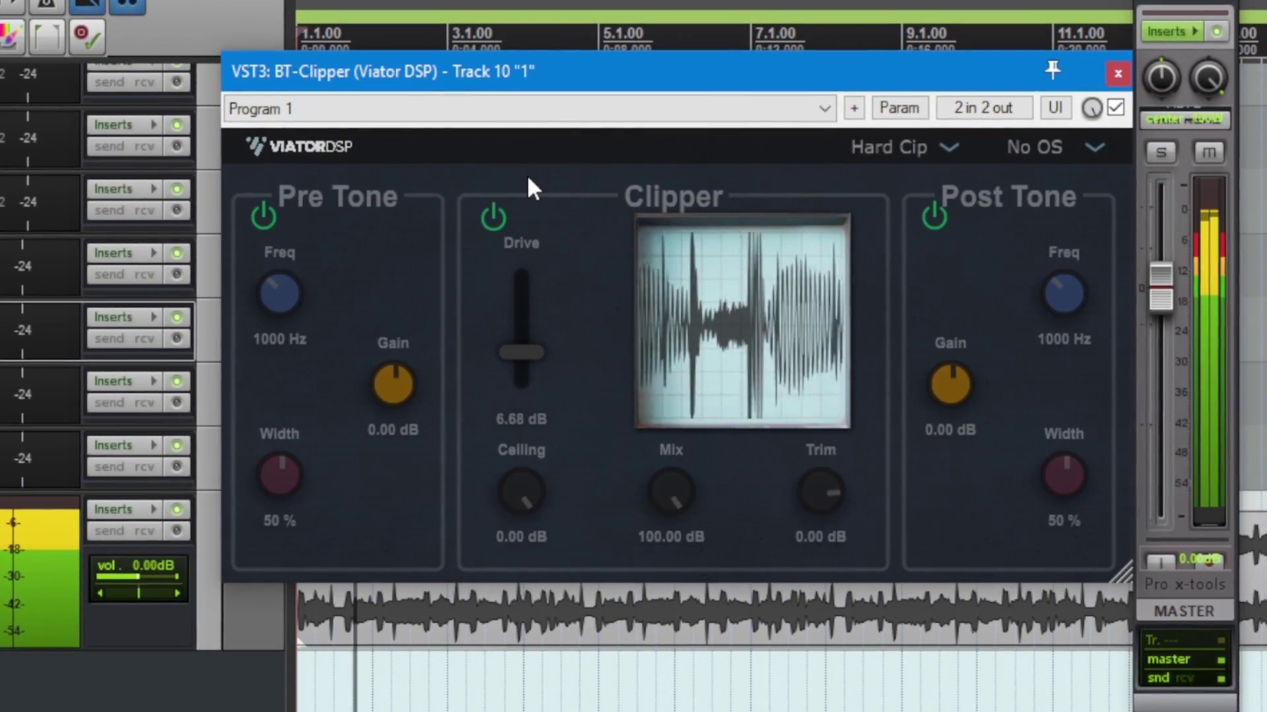
Step: Toggle the BT-Clipper's clipper and Pre Tone sections for comparison, raise the Pre Tone frequency to 2035 Hz and widen its band
left_click(491, 219)
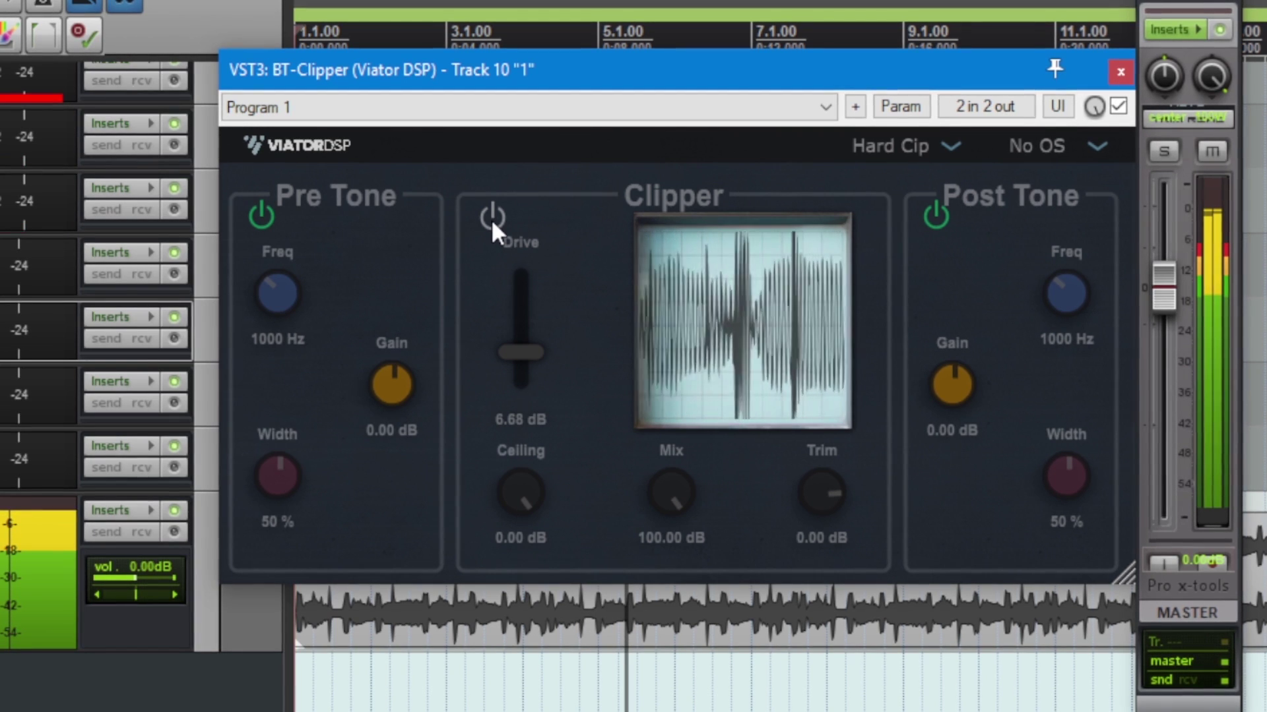
left_click(266, 220)
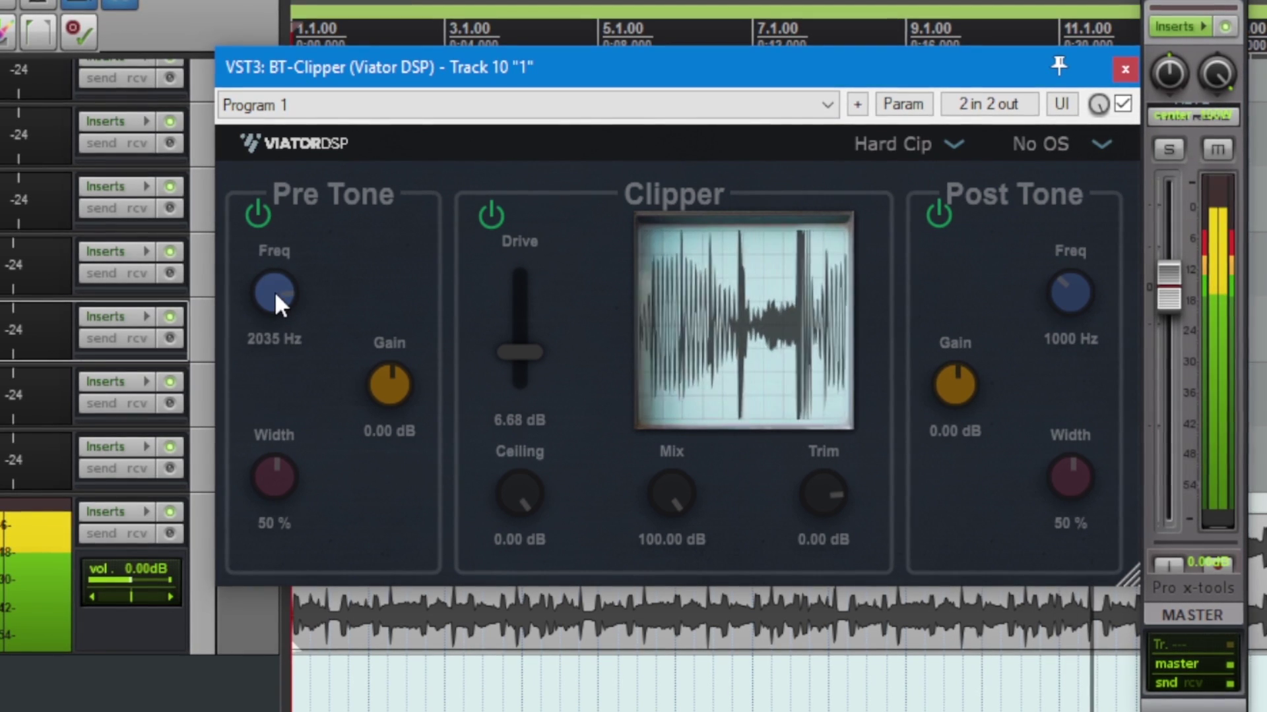
left_click_drag(284, 461, 291, 382)
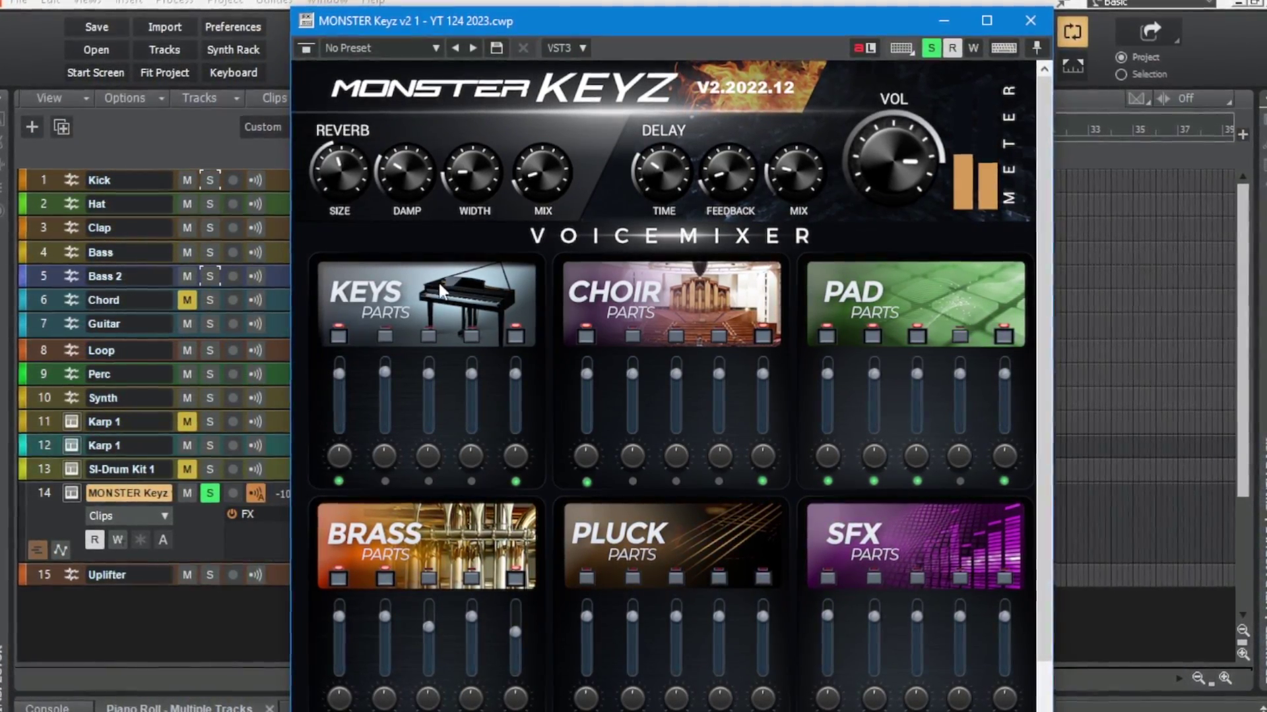
Step: Enable the second and third Keys parts in MONSTER Keyz and slightly lower their levels
left_click(427, 338)
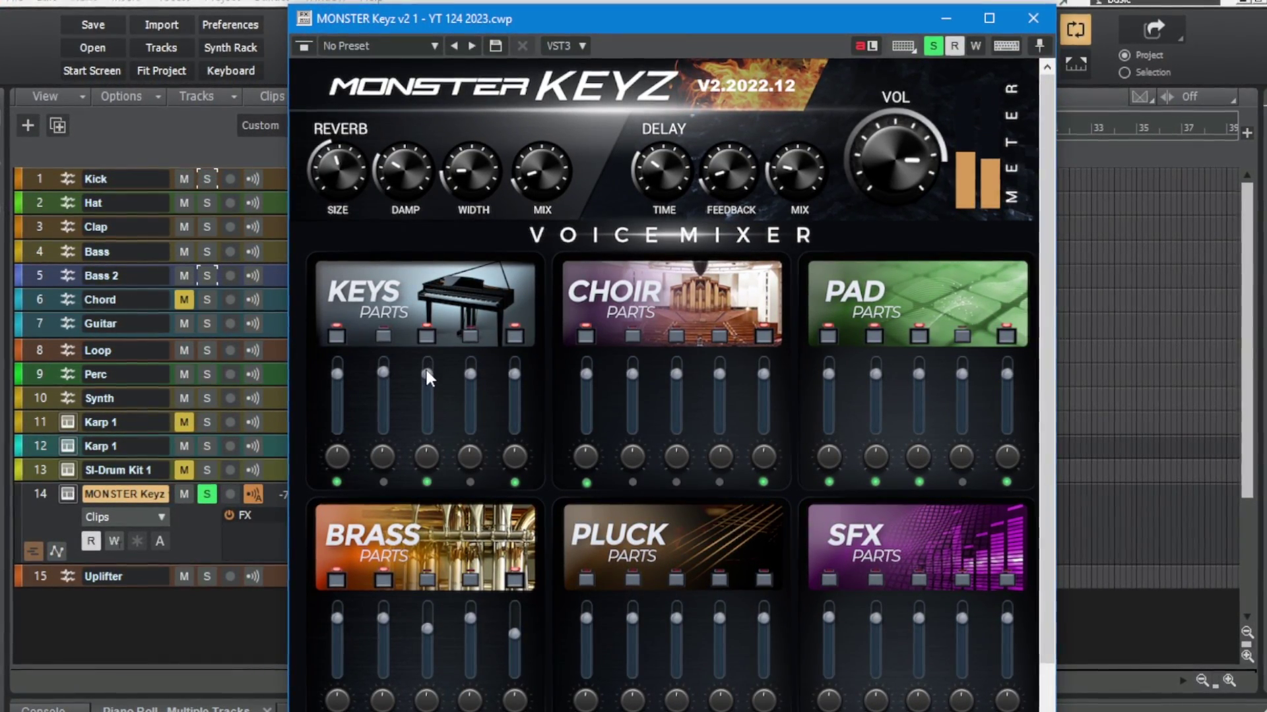
left_click_drag(427, 400, 427, 384)
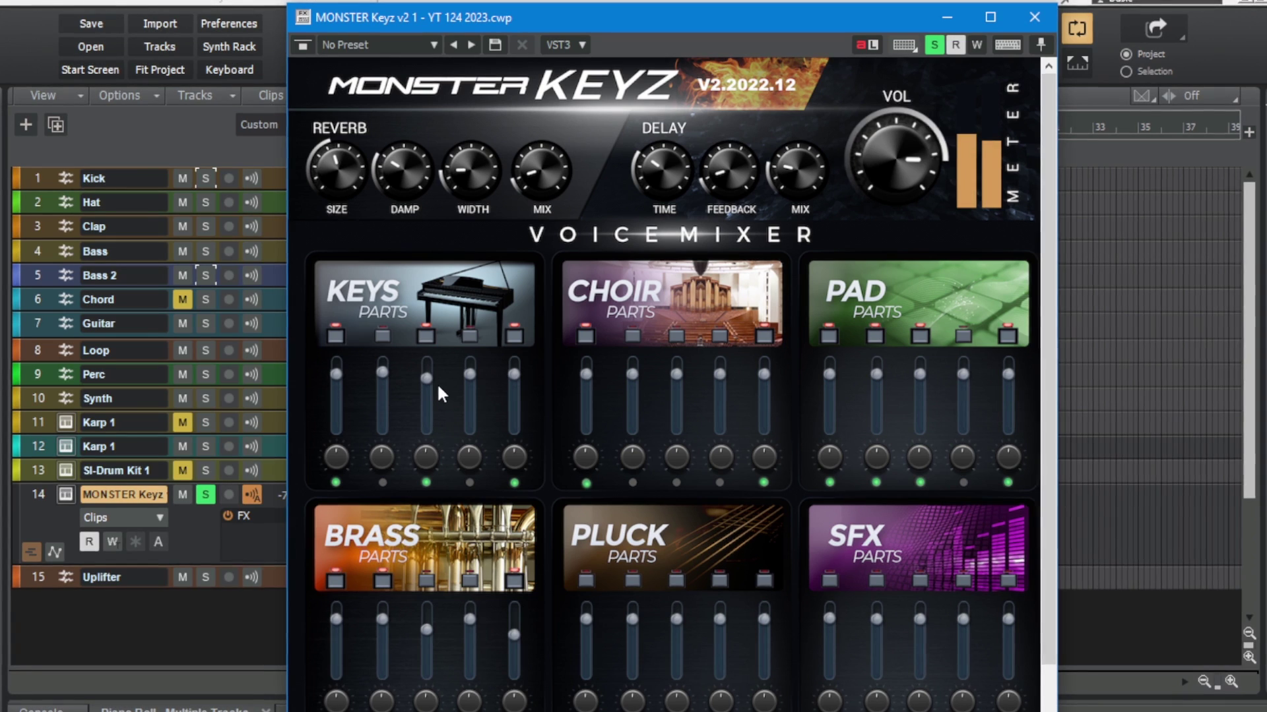
left_click(382, 338)
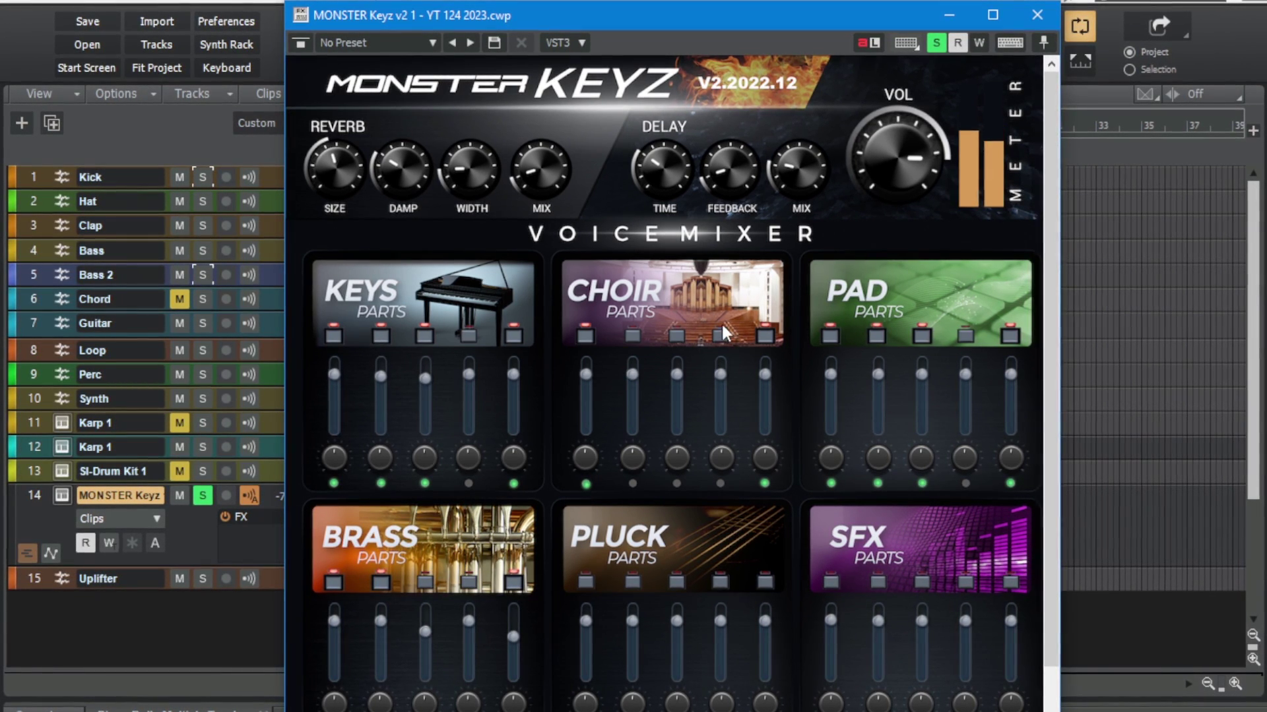
Step: Enable the second, third and fourth Choir parts, and toggle the fifth Choir part off and on again
left_click(674, 336)
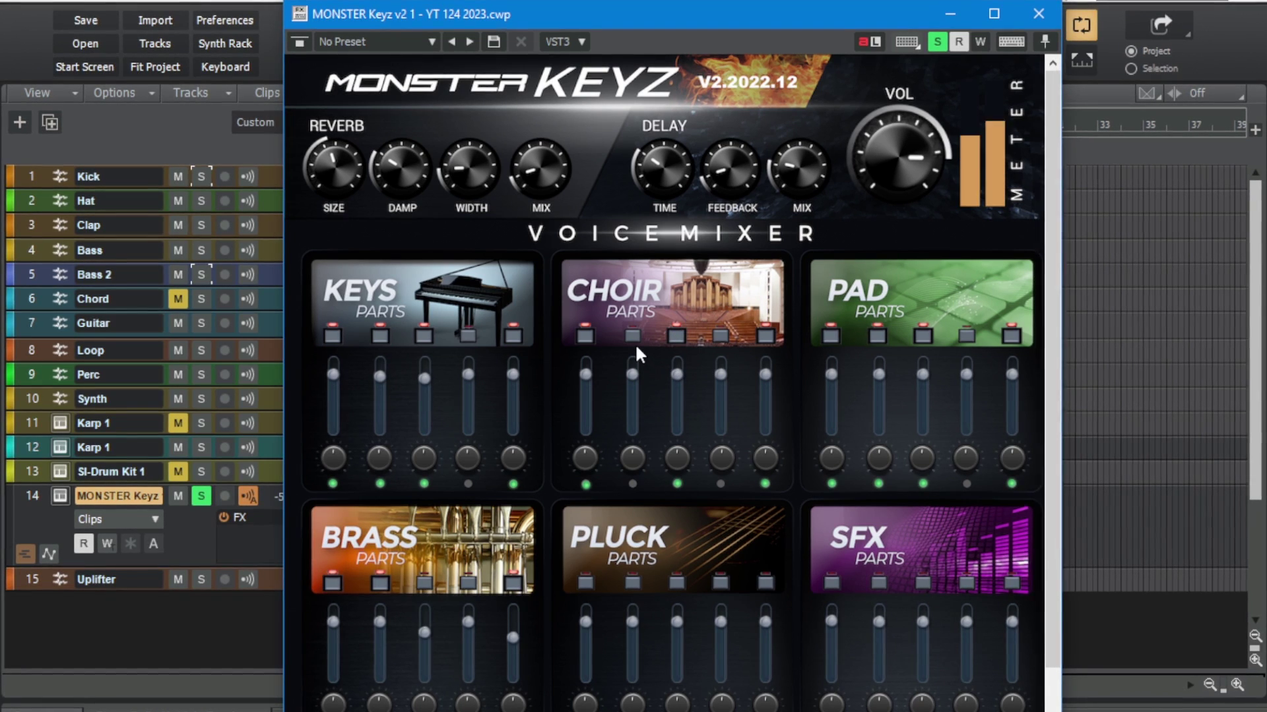
left_click(631, 336)
left_click(720, 335)
left_click(766, 337)
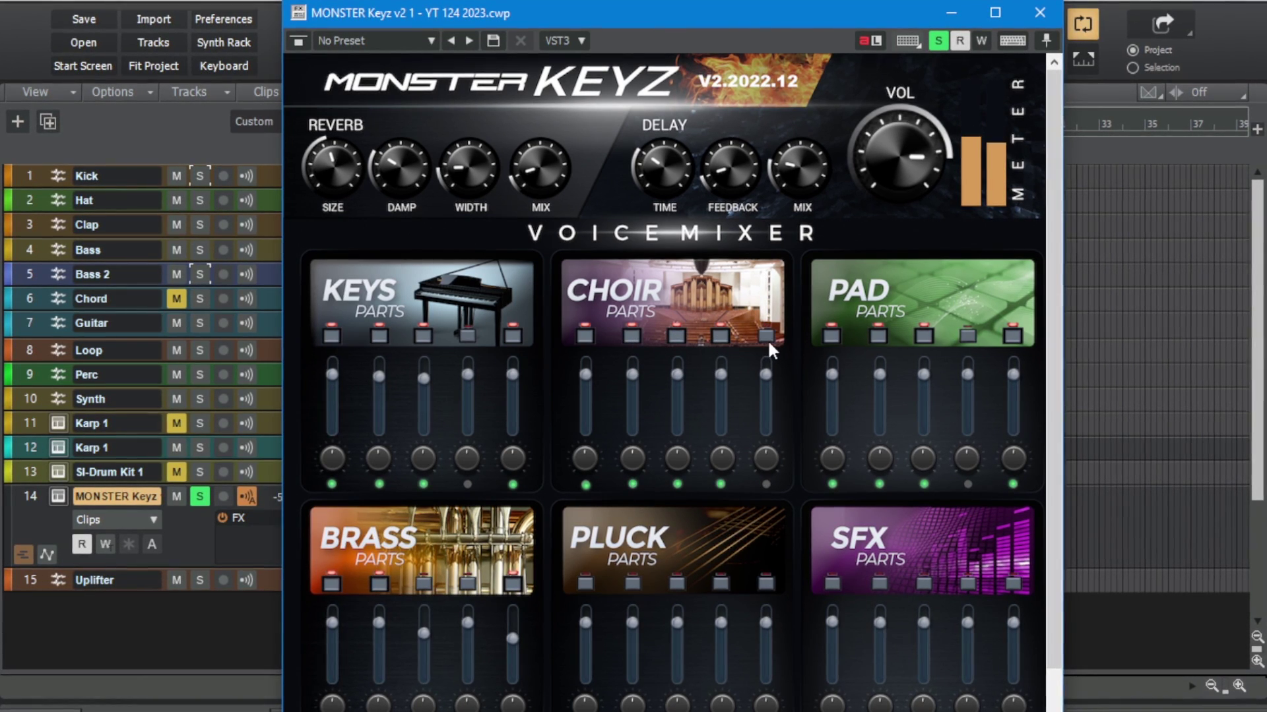
left_click(768, 339)
Step: Toggle the first Brass part, enable the third one and lower the Pluck part levels
left_click(338, 583)
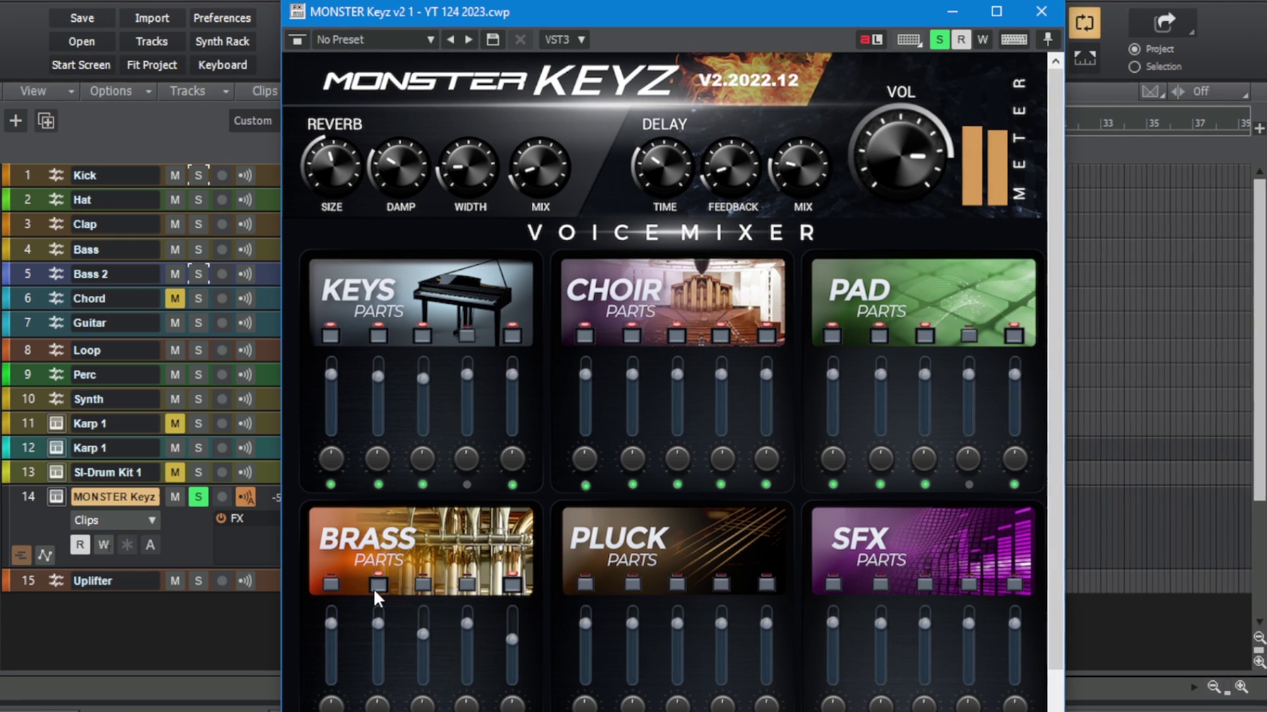
left_click(417, 586)
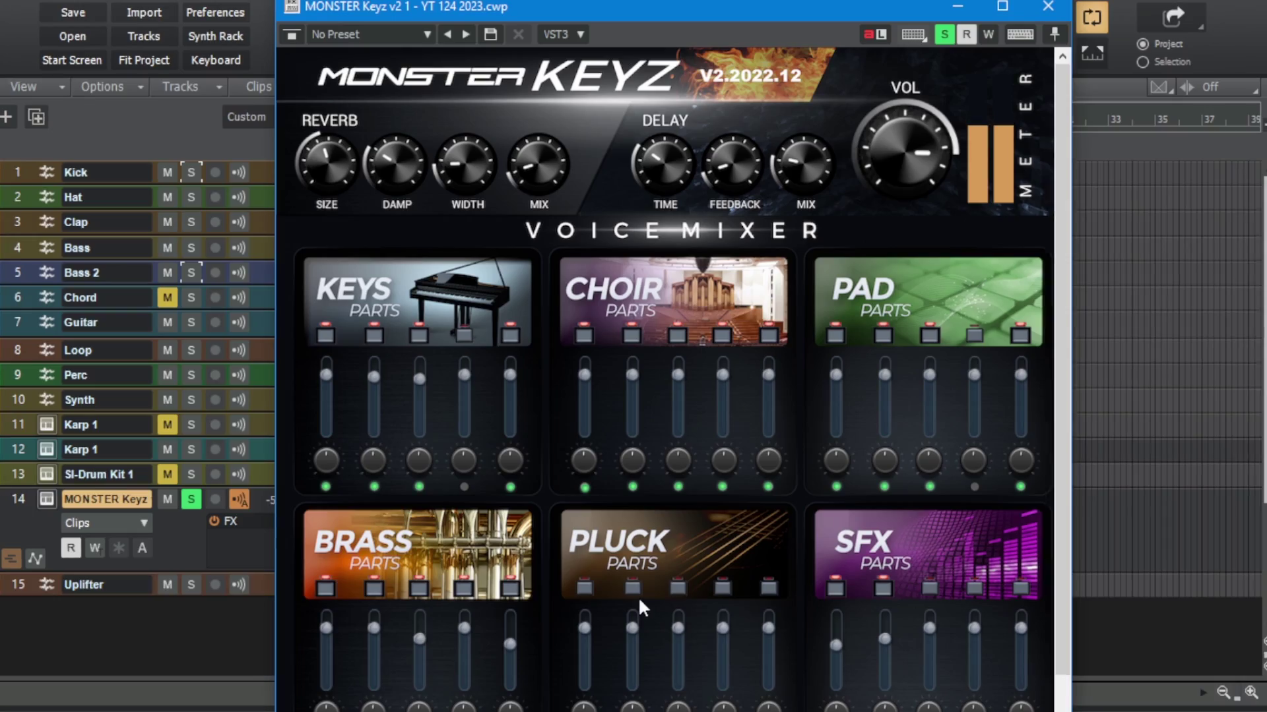
left_click_drag(630, 623, 582, 659)
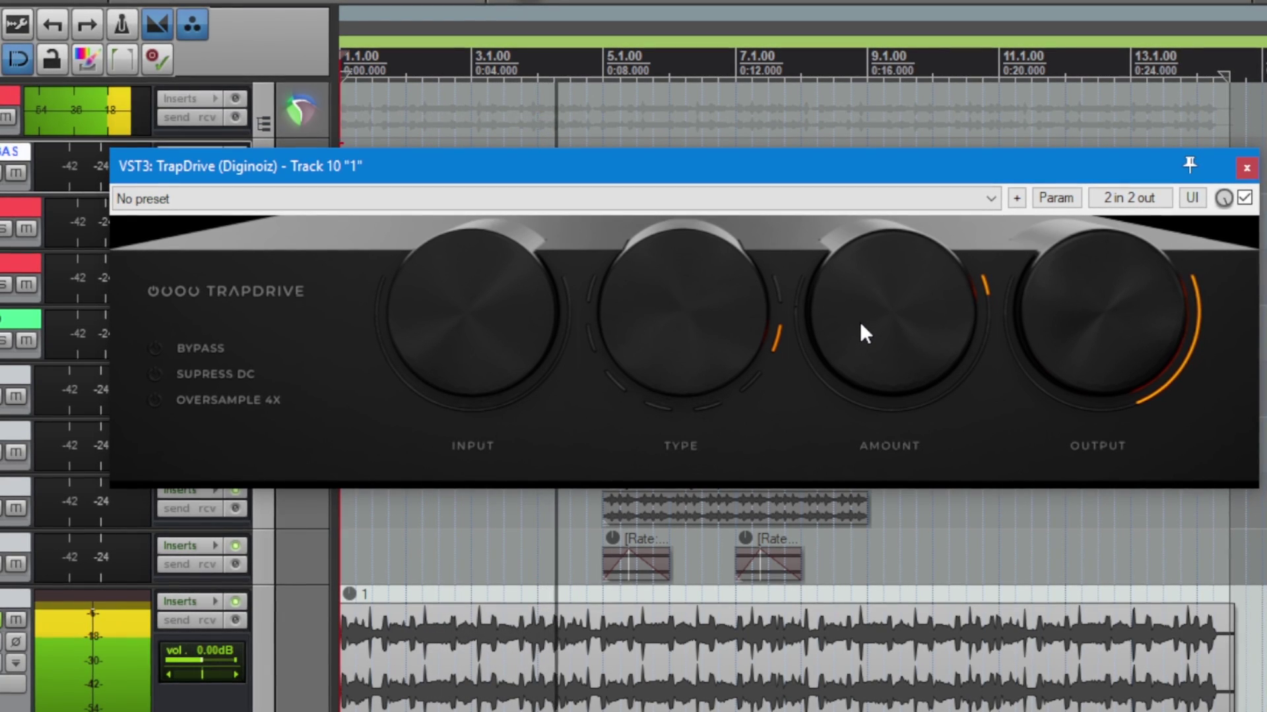
Step: Bypass the TrapDrive effect and re-enable it to compare the processed and dry sound
left_click(1244, 198)
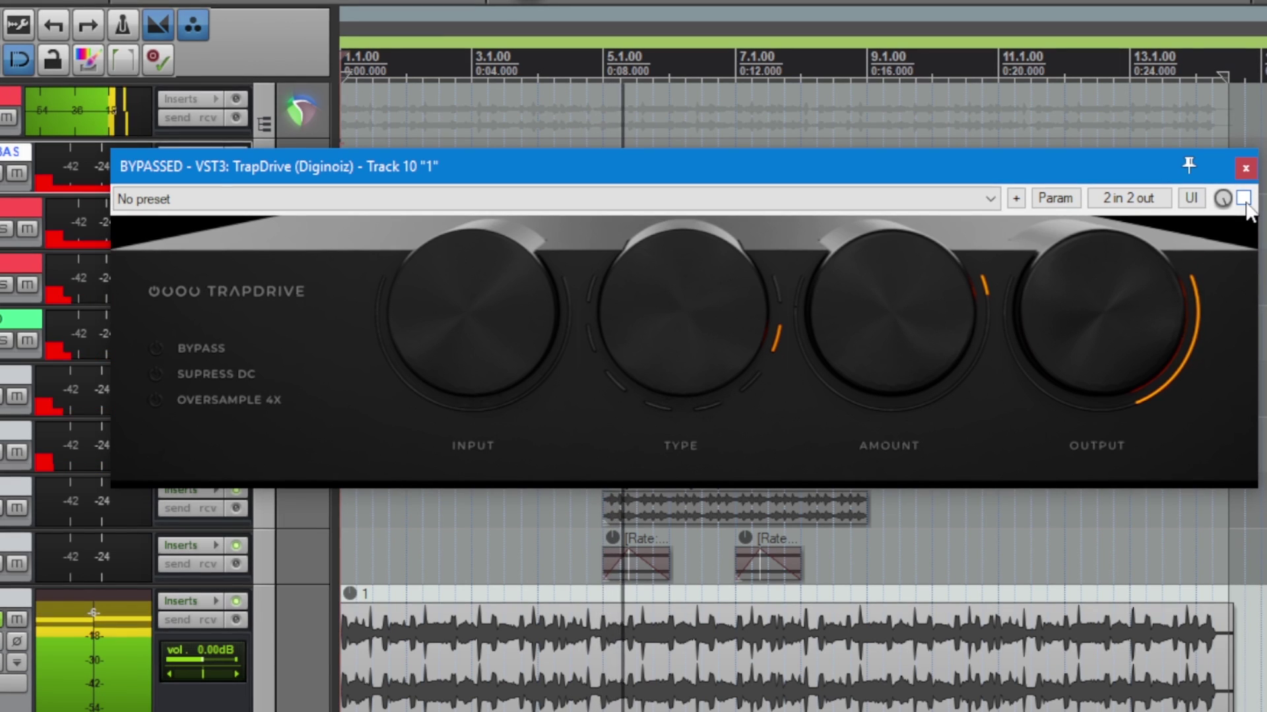
left_click(1243, 198)
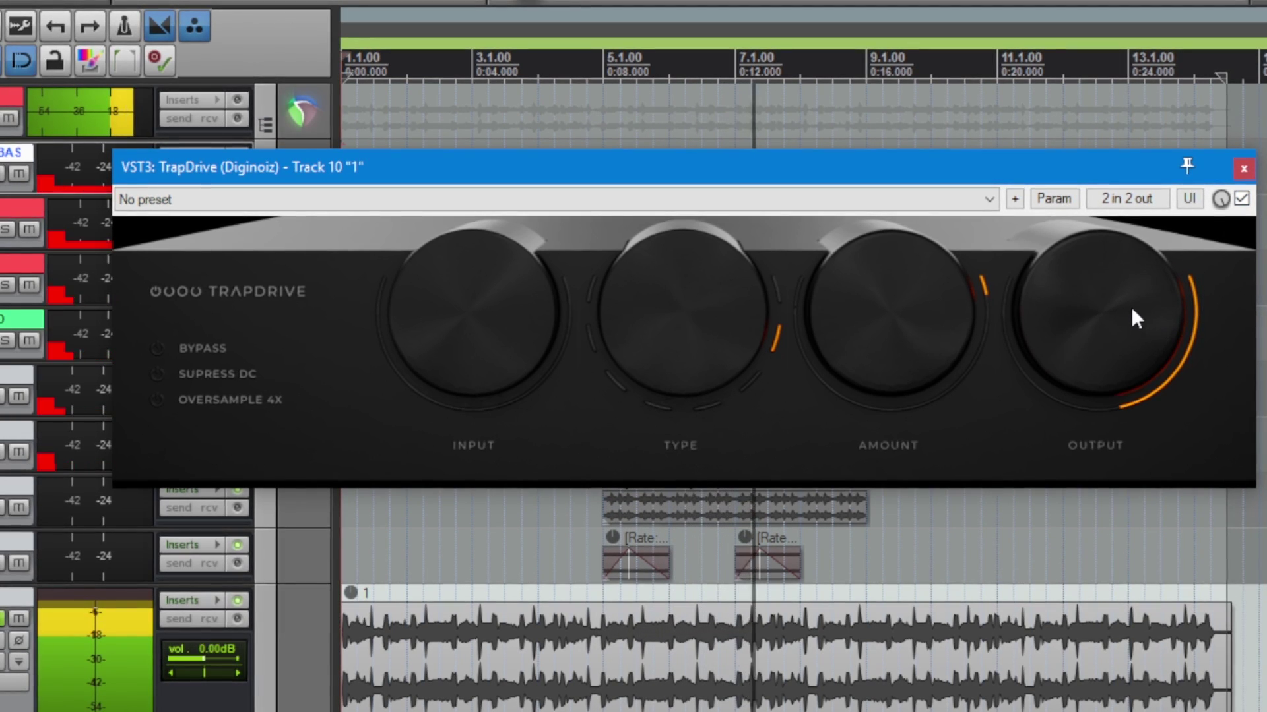
Step: Switch TrapDrive through different distortion types, raise its input and adjust the drive amount
left_click_drag(719, 340, 647, 62)
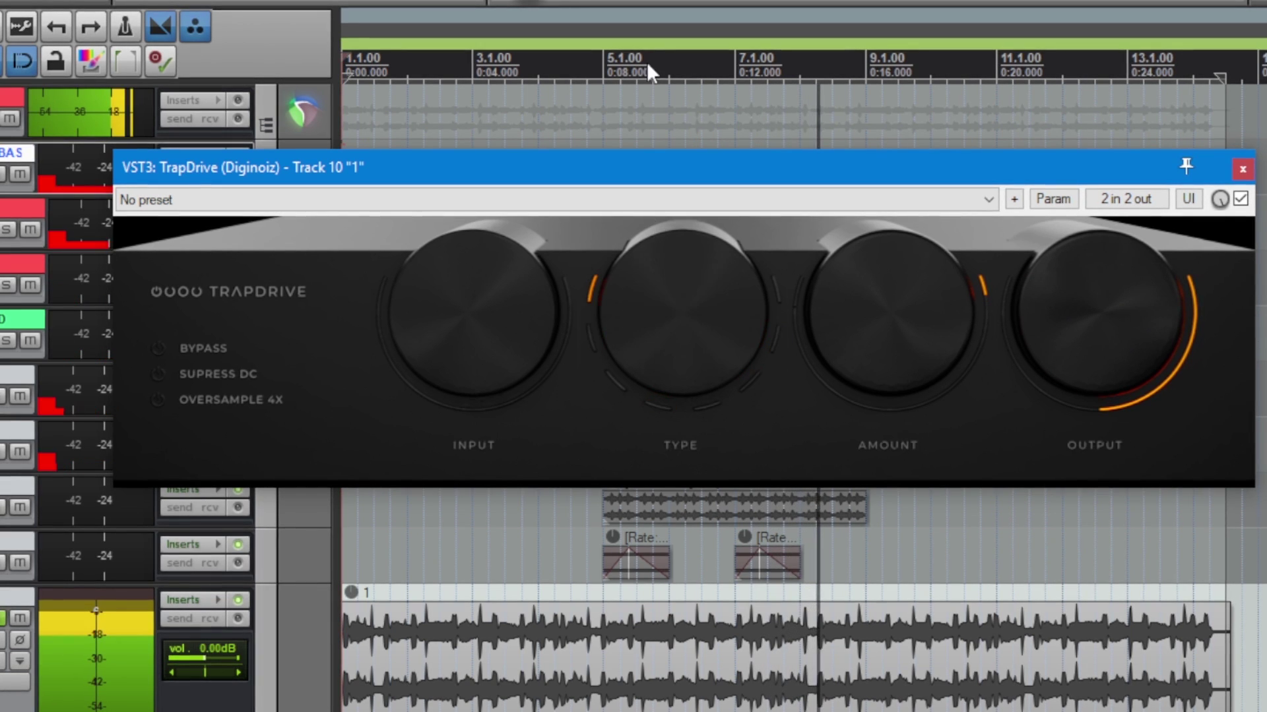
scroll(659, 270, "down", 2)
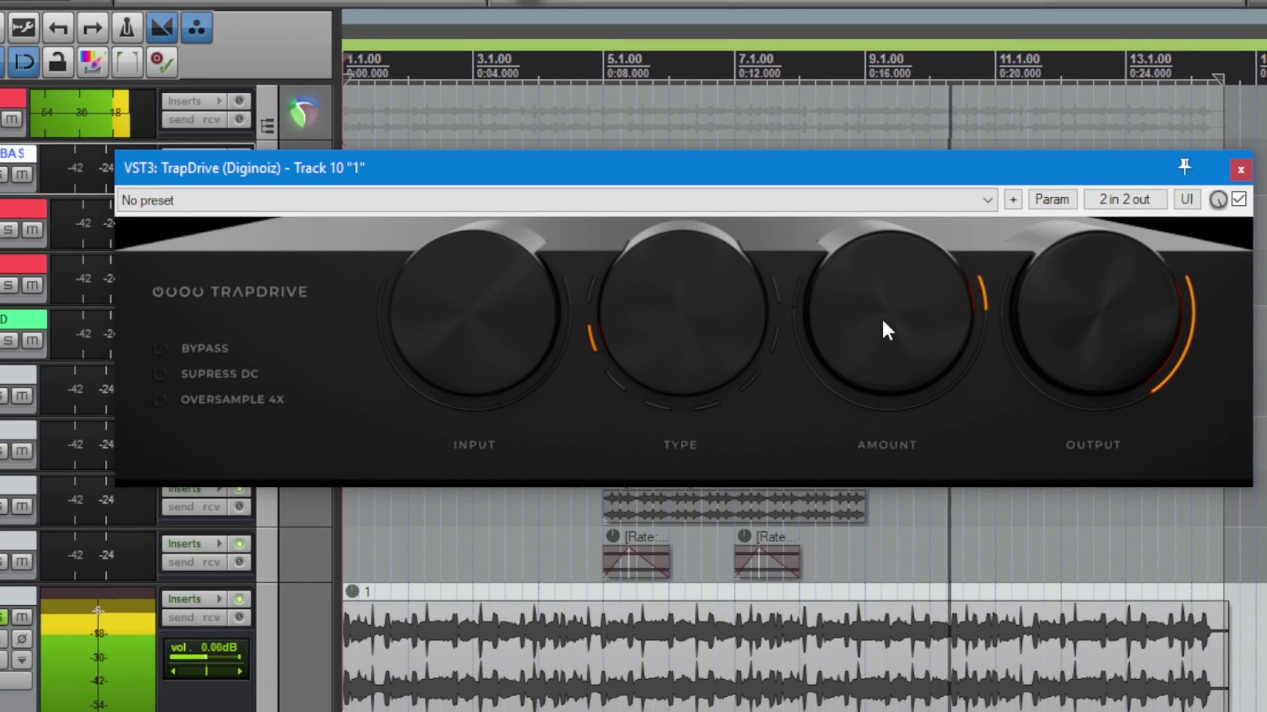
left_click_drag(491, 306, 491, 279)
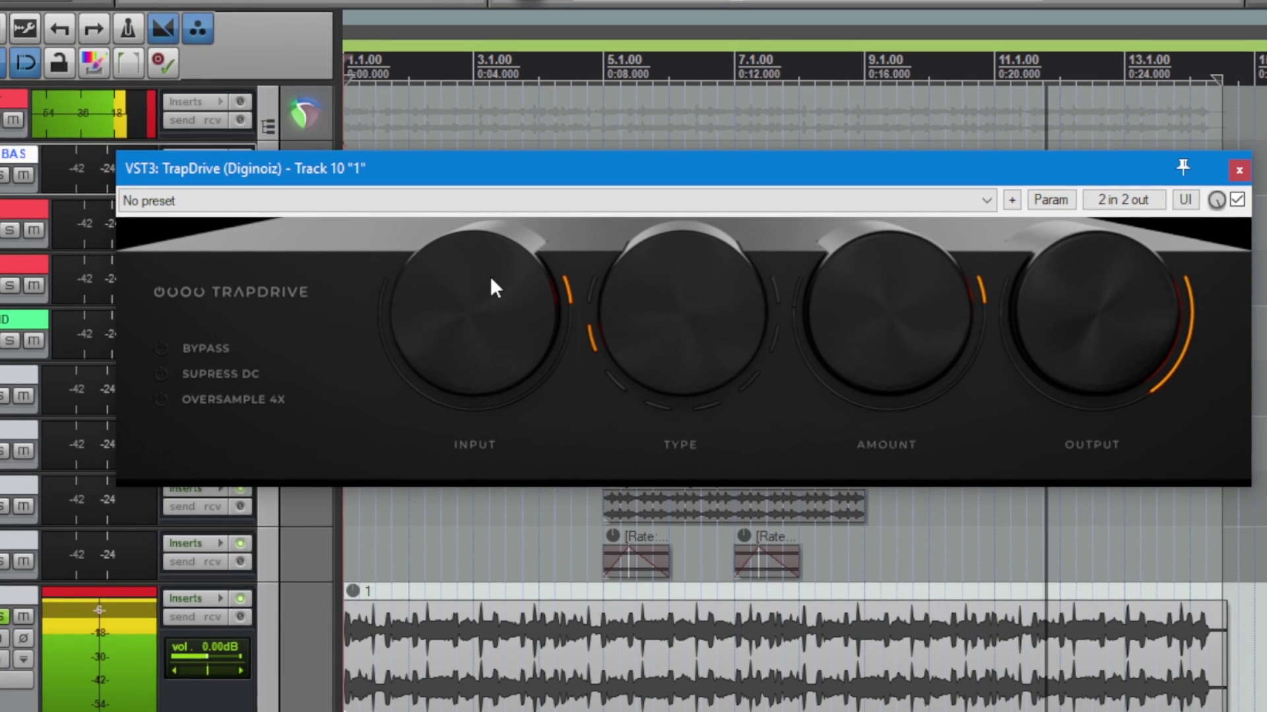
left_click_drag(631, 333, 651, 297)
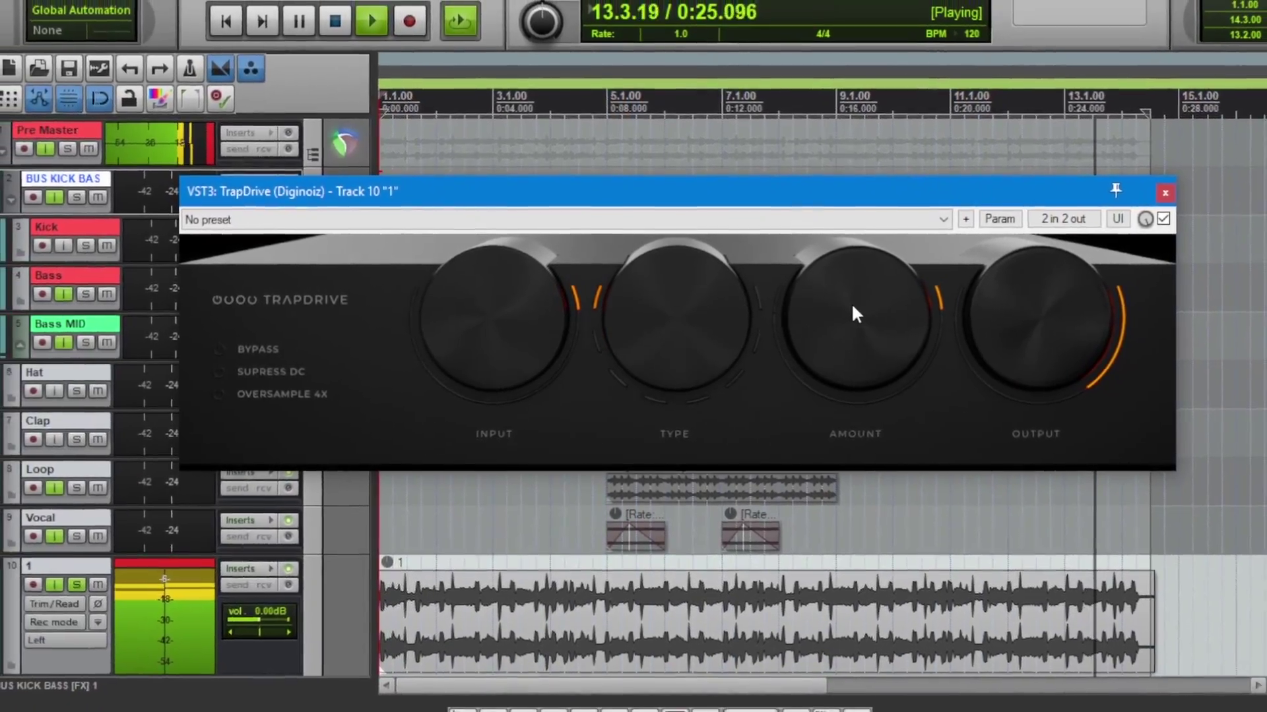
left_click_drag(892, 304, 887, 293)
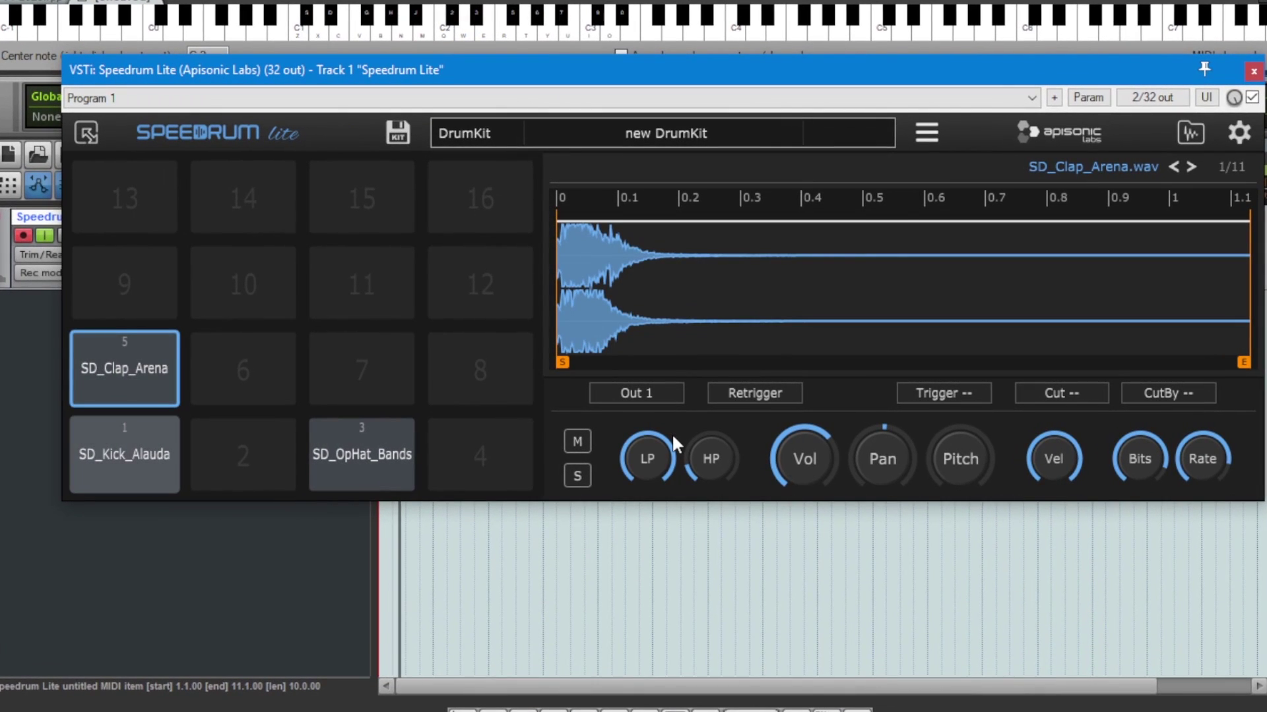
Step: Adjust the low-pass and high-pass filters on the SD_Clap_Arena pad in Speedrum Lite
left_click_drag(692, 462, 709, 497)
left_click_drag(650, 460, 647, 505)
left_click_drag(707, 455, 707, 457)
Step: Raise the clap pad's pitch, reduce its bitrate to 2.86 and adjust its sample rate
left_click(810, 453)
left_click_drag(882, 443, 952, 446)
left_click_drag(1122, 457, 1103, 588)
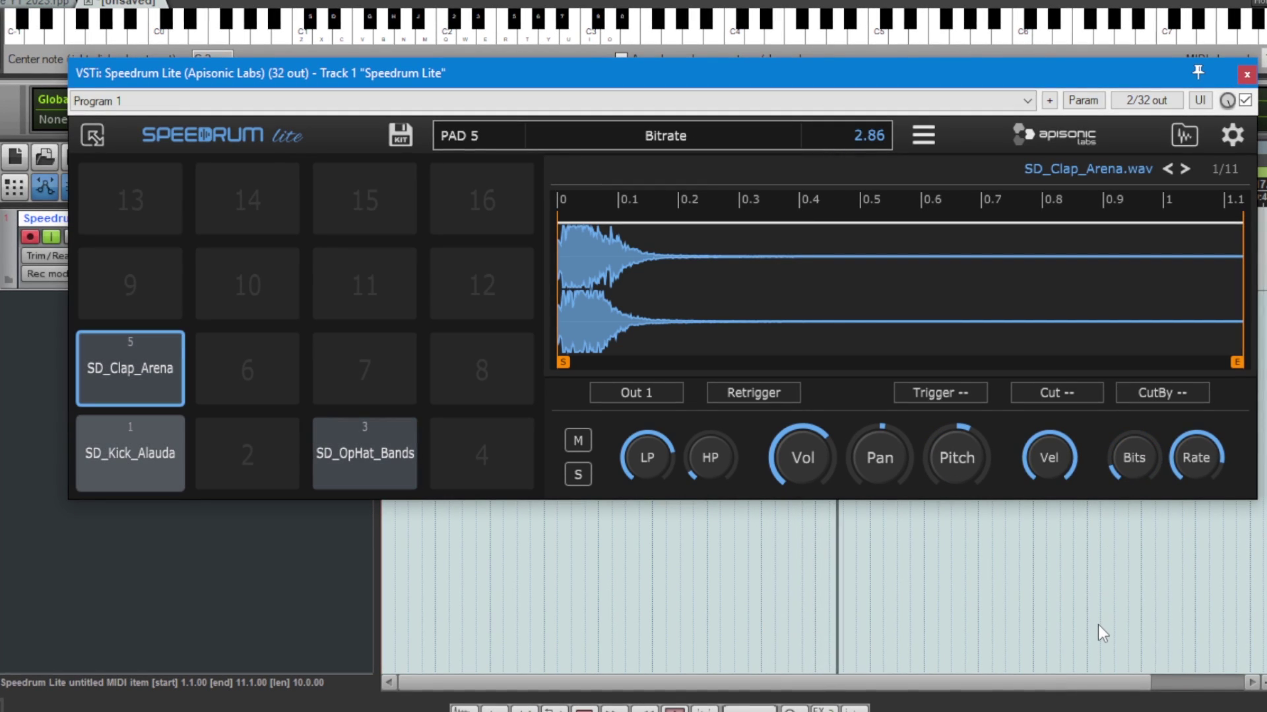
left_click_drag(1187, 457, 1153, 413)
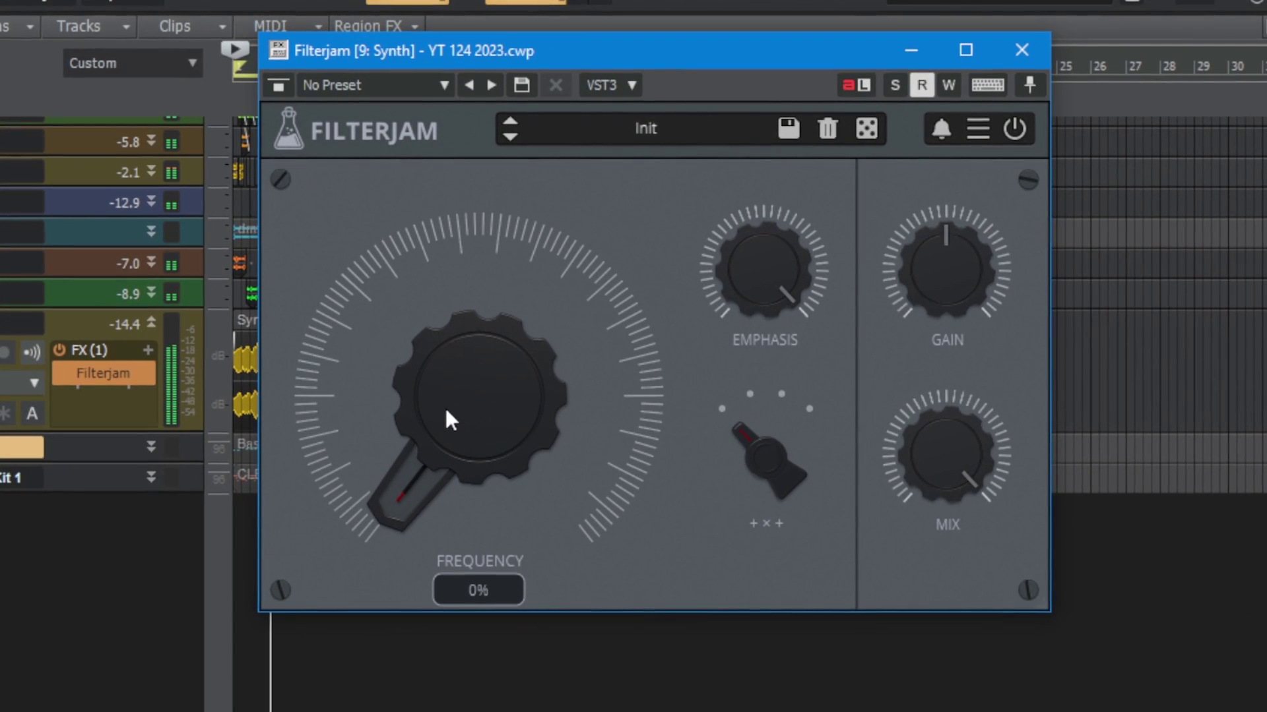
Step: Sweep the Filterjam frequency from 0% up to 92%, and bring it back down slightly
left_click_drag(446, 410, 430, 5)
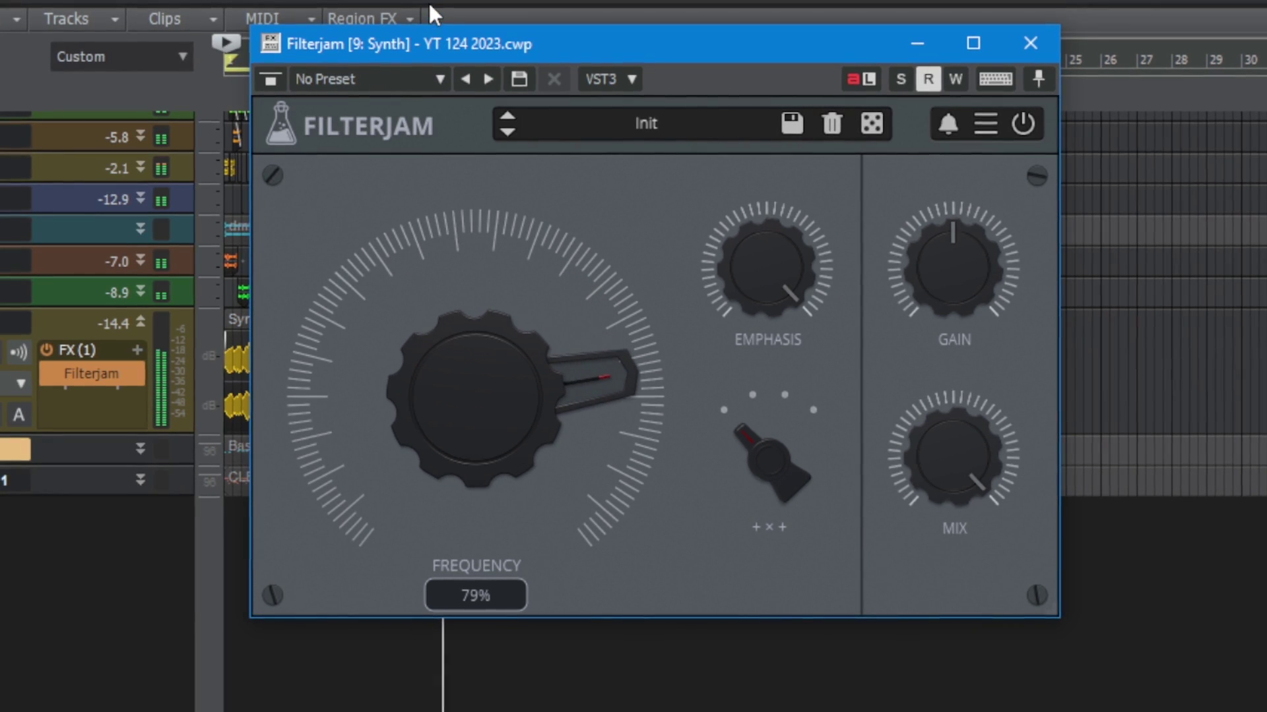
left_click_drag(474, 376, 330, 333)
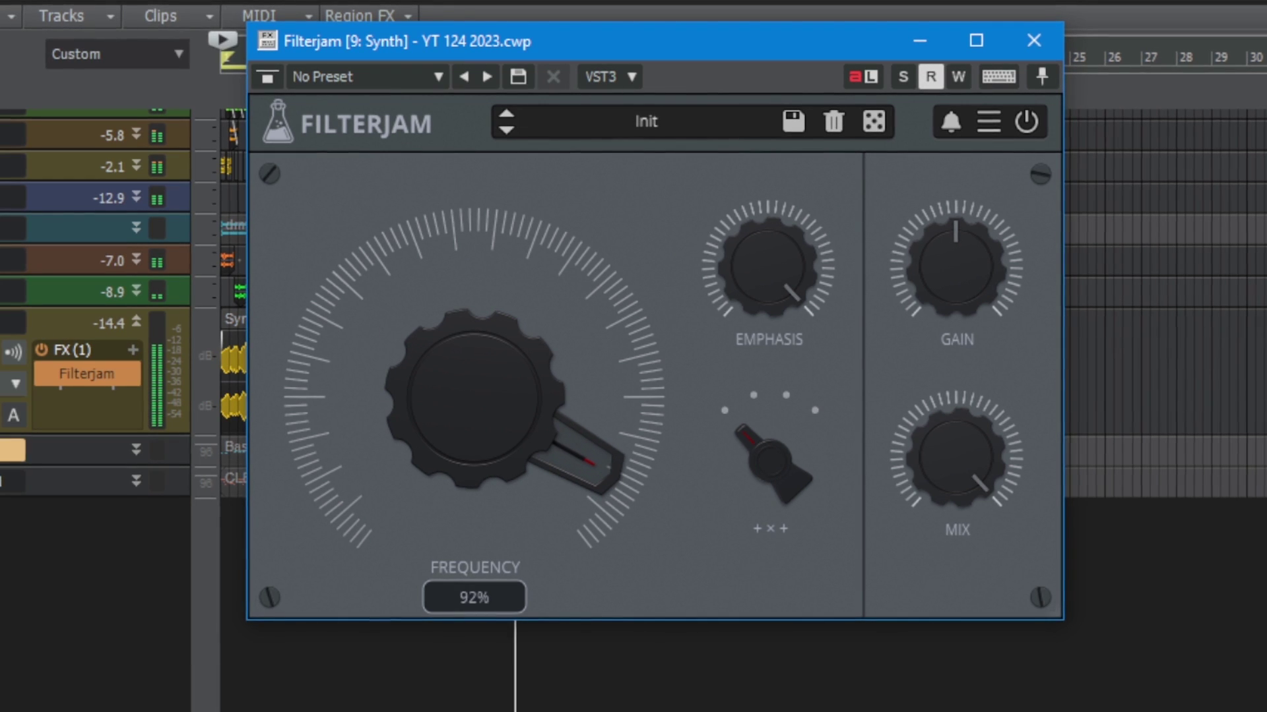
left_click_drag(429, 367, 416, 415)
Step: Switch the Filterjam mode to ×++ and sweep the filter frequency in that mode
left_click_drag(810, 489, 779, 354)
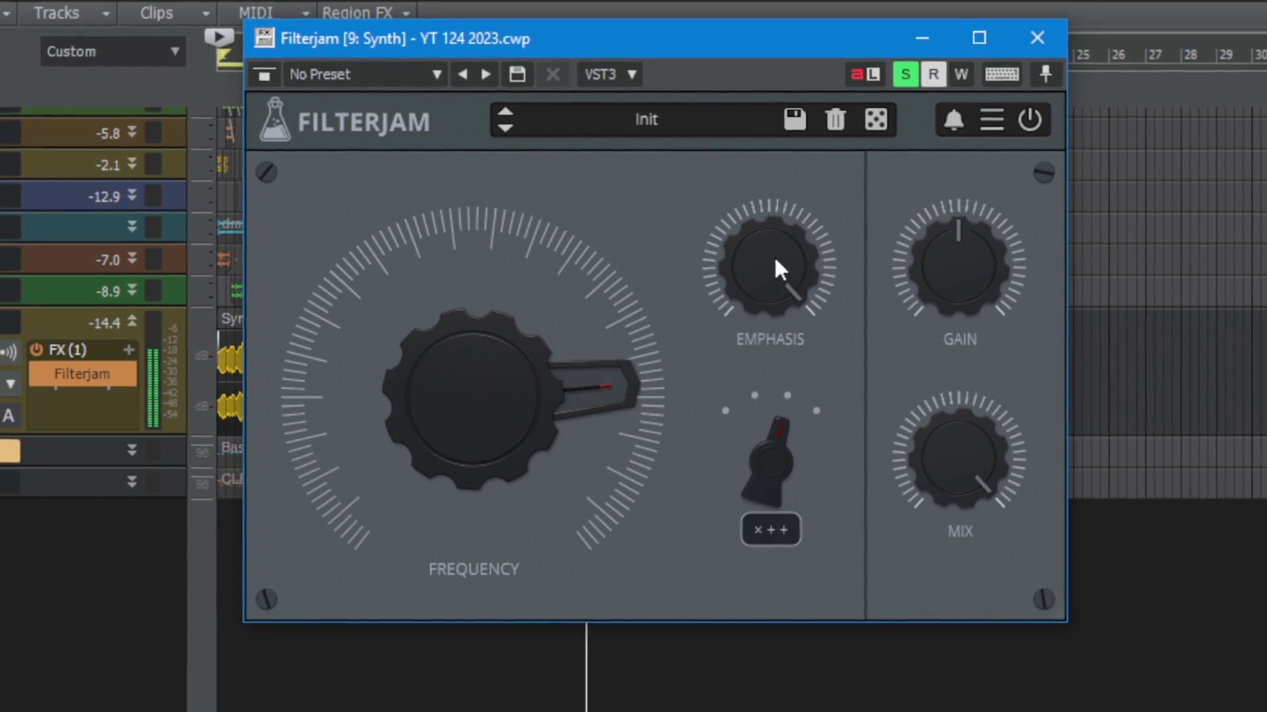
left_click_drag(566, 282, 495, 457)
left_click_drag(495, 465, 523, 545)
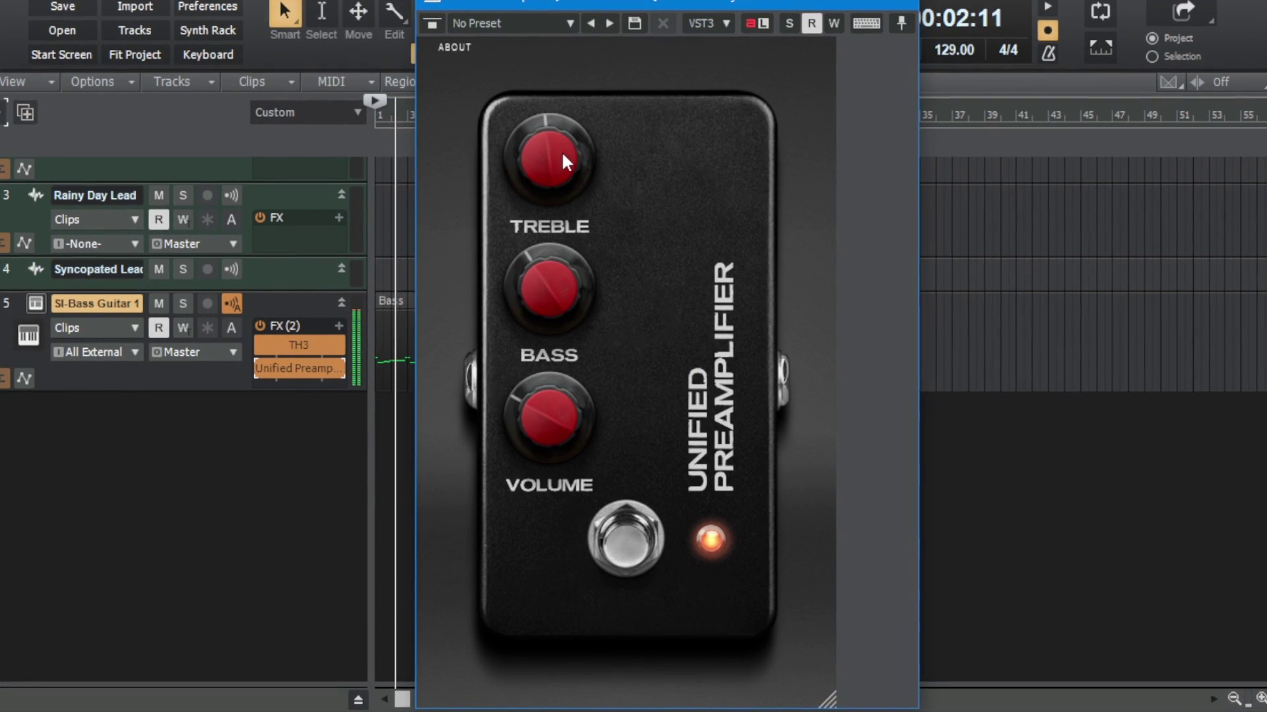
Step: Raise the Unified Preamplifier's volume to nearly its midpoint, cut its bass and turn up its treble
mouse_move(560, 124)
left_mouse_down()
mouse_move(554, 105)
mouse_move(556, 127)
left_mouse_up()
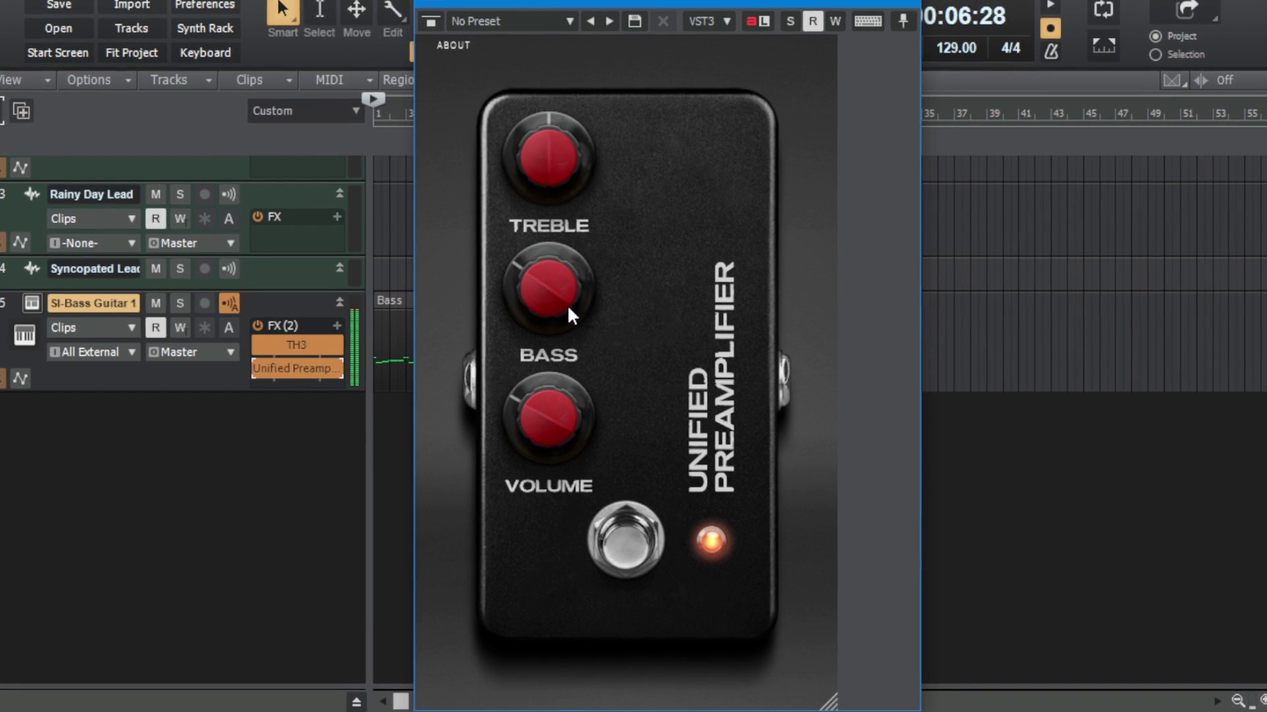
left_click_drag(533, 409, 536, 379)
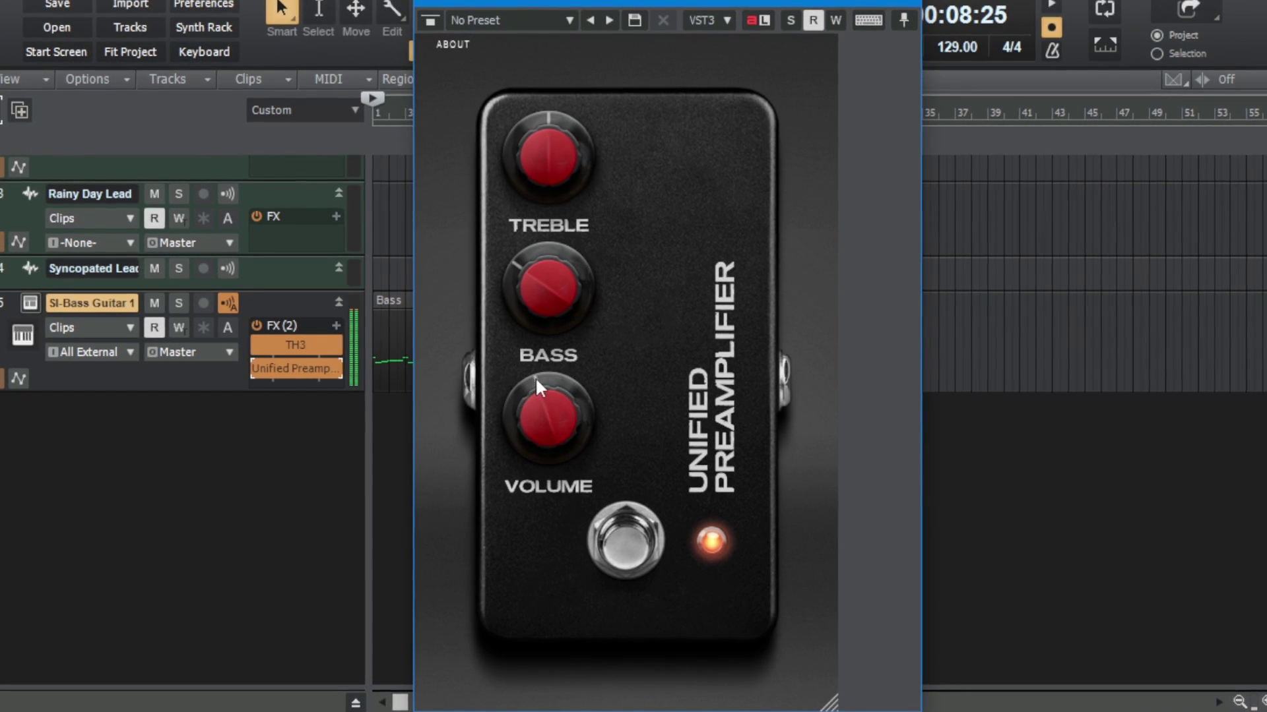
left_click_drag(521, 255, 543, 252)
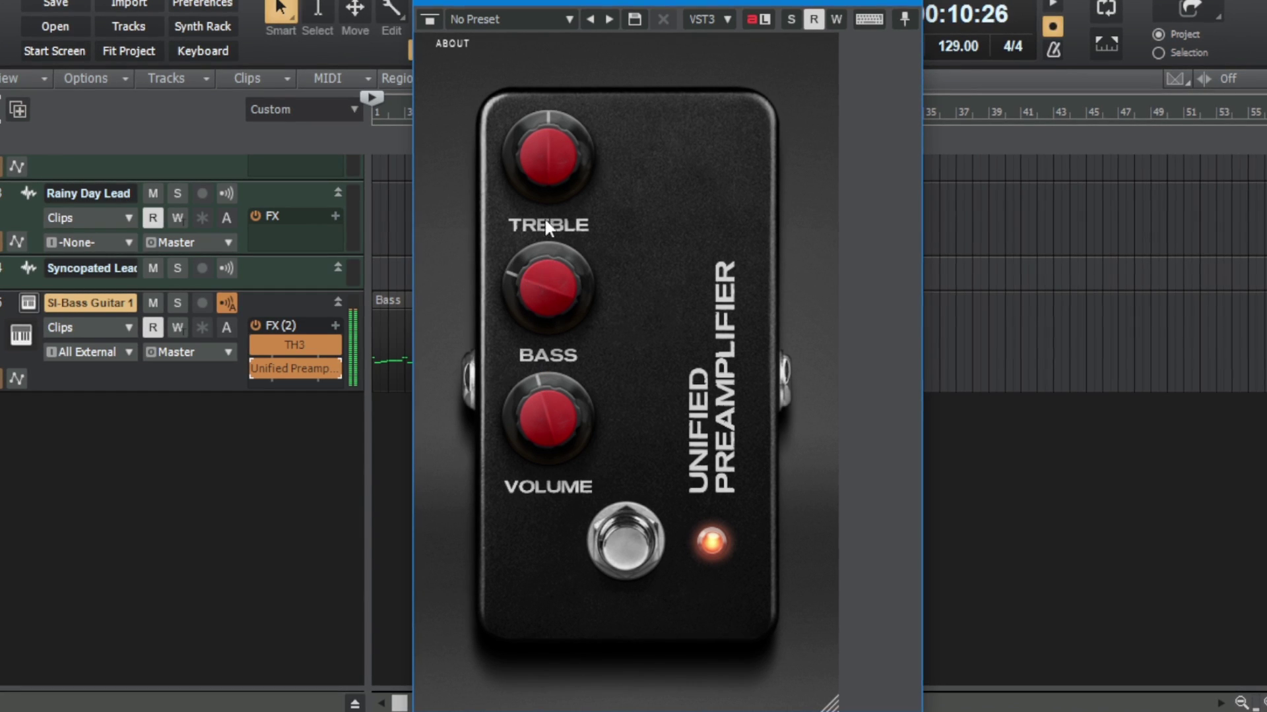
left_click_drag(535, 188, 542, 136)
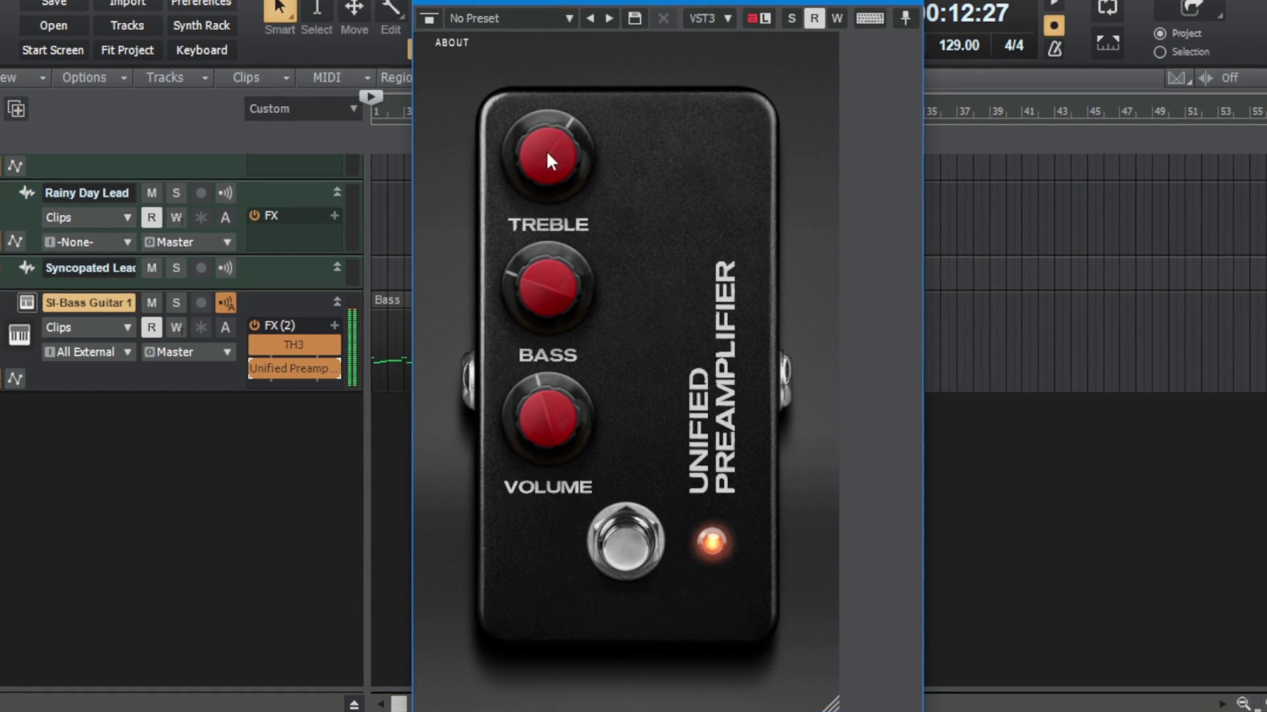
Step: Turn the preamplifier's bass up past its midpoint, cut the treble, and boost the volume before reducing it again
left_click_drag(549, 277, 549, 280)
left_click_drag(548, 390, 548, 338)
mouse_move(545, 176)
left_mouse_down()
mouse_move(544, 201)
mouse_move(532, 167)
left_mouse_up()
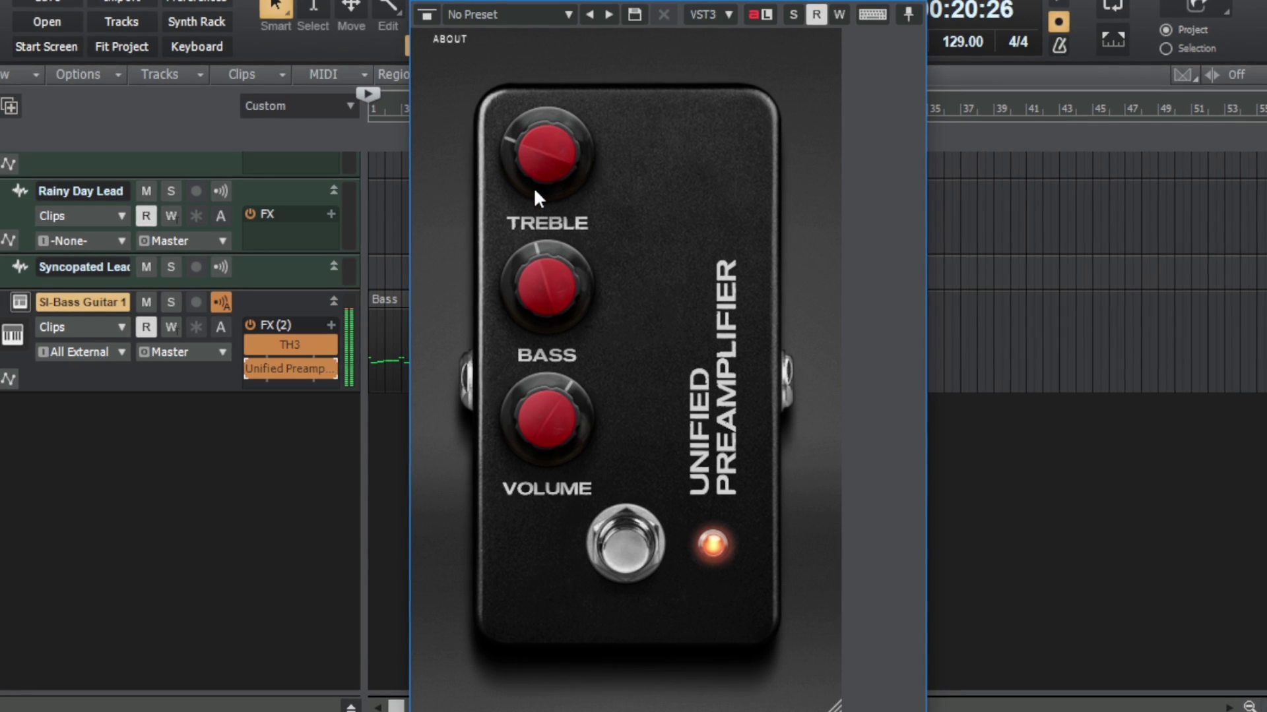
left_click_drag(528, 387, 539, 456)
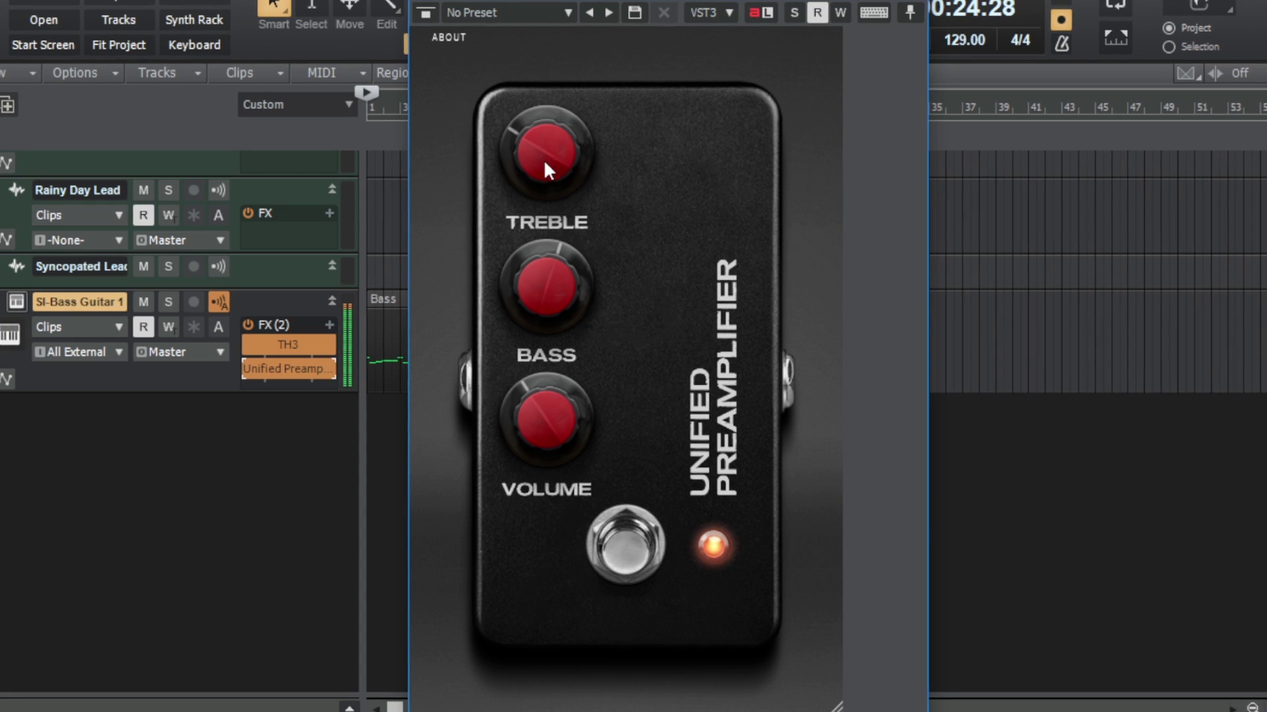
left_click_drag(536, 187, 550, 165)
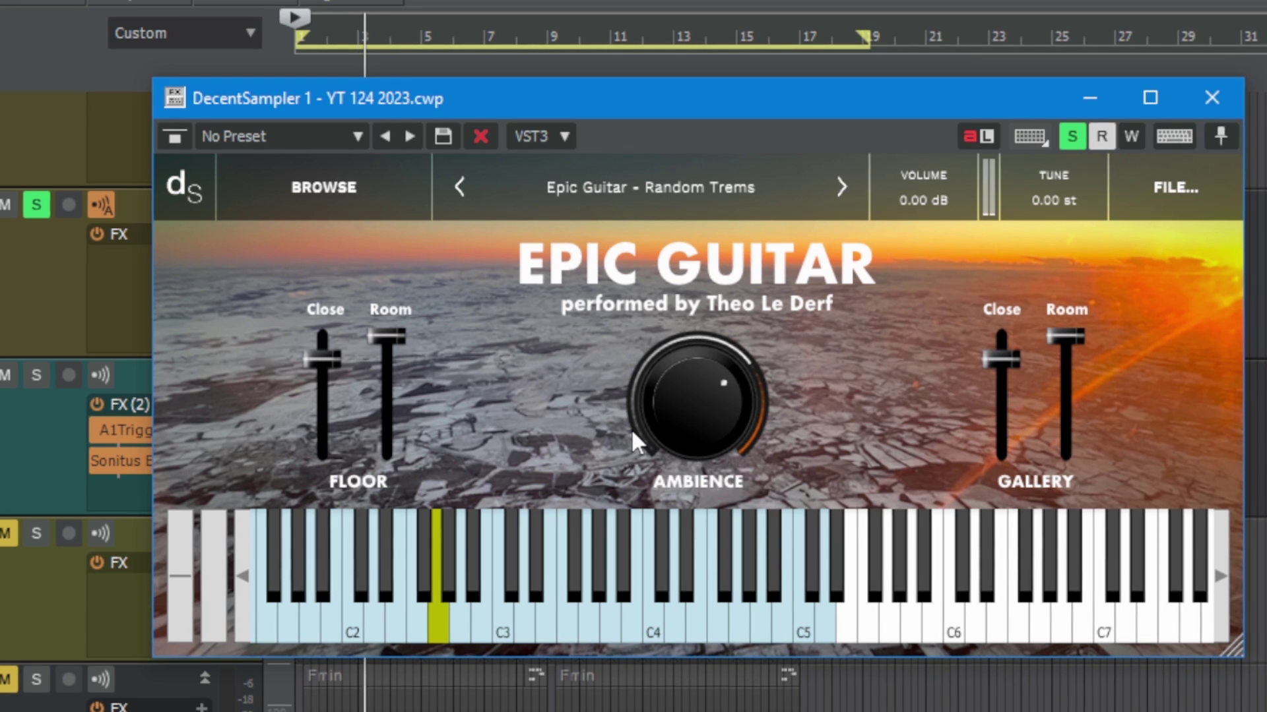
Step: Turn Epic Guitar's Ambience up to maximum, bring it back down, and lower the Floor Room microphone level
left_click_drag(658, 422, 670, 354)
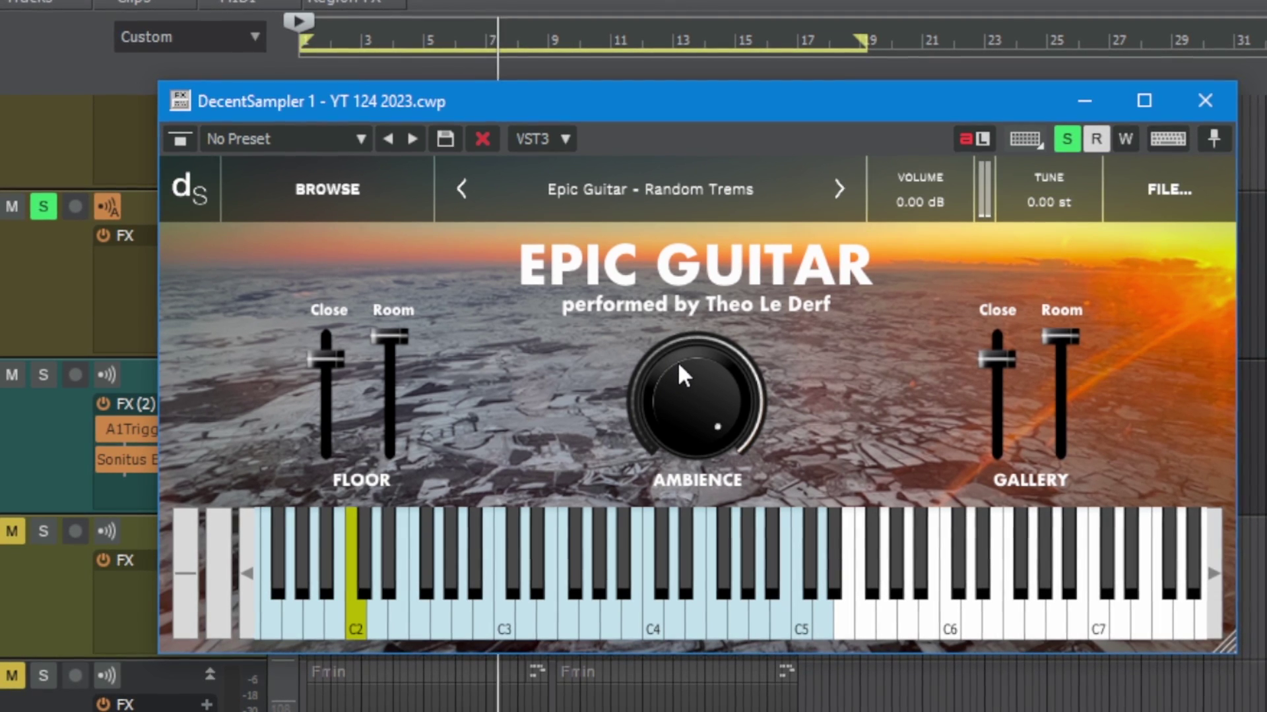
left_click_drag(678, 361, 665, 409)
left_click_drag(393, 353, 430, 362)
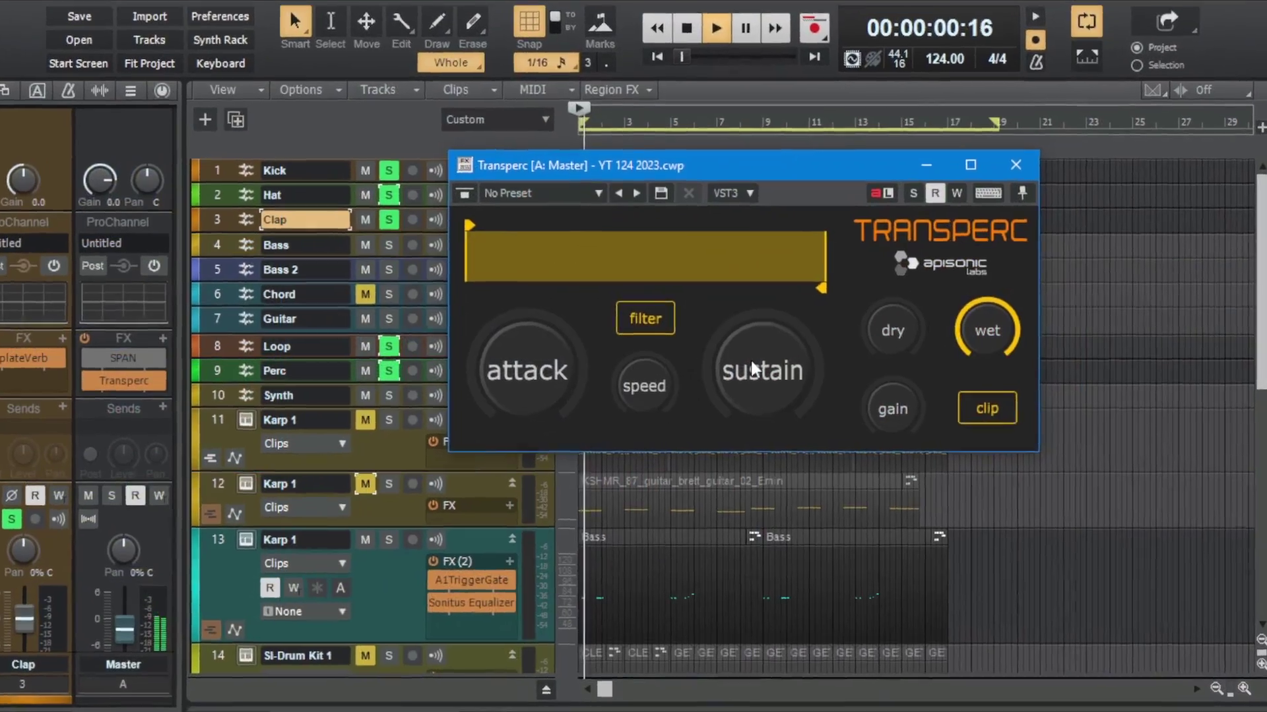
Step: Raise Transperc's attack to about a quarter of its positive range and reduce its sustain below the neutral position
mouse_move(531, 355)
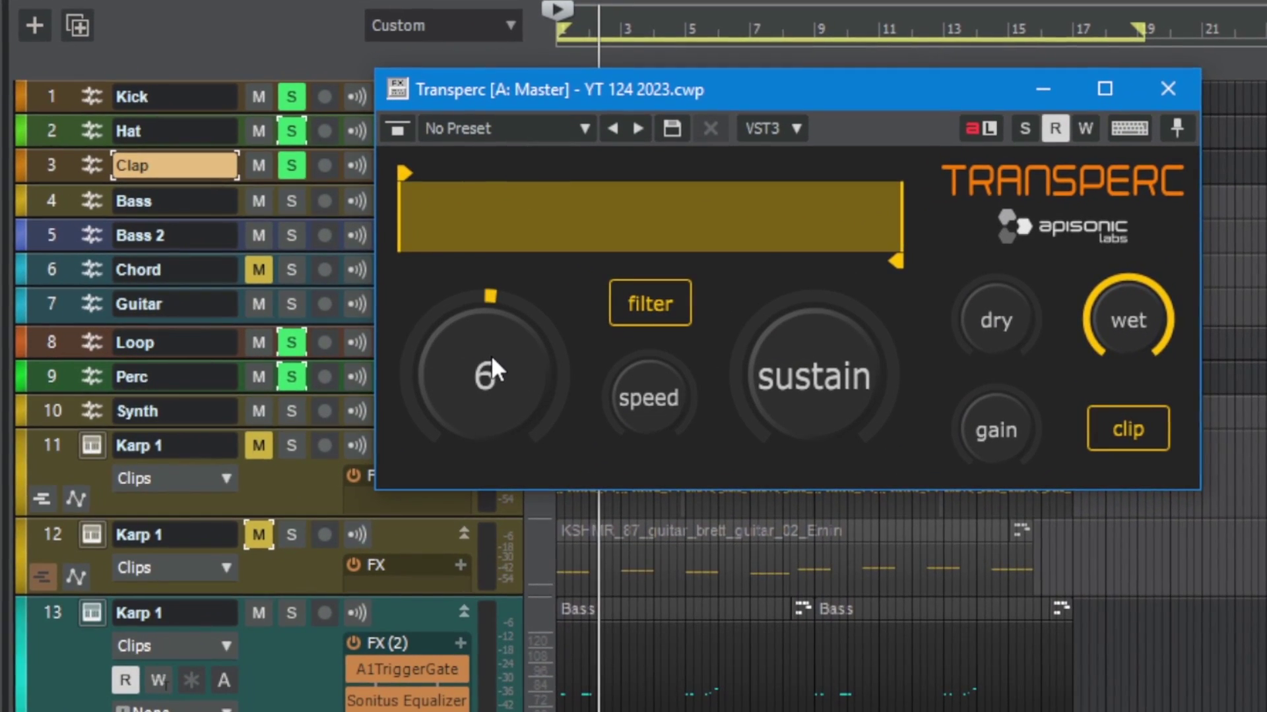
left_click_drag(491, 360, 492, 301)
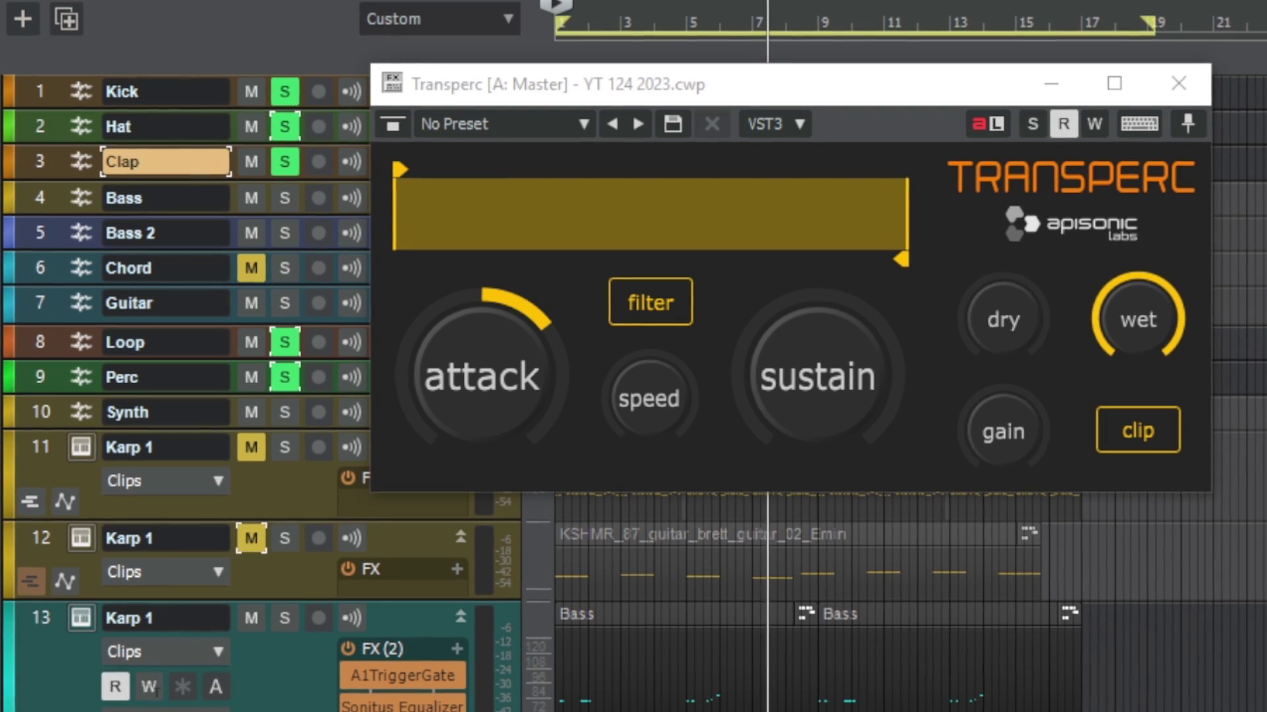
left_click_drag(505, 326, 469, 351)
mouse_move(824, 338)
left_mouse_down()
mouse_move(767, 504)
mouse_move(759, 395)
left_mouse_up()
left_click_drag(430, 388, 441, 363)
Step: Narrow Transperc's filter band with a lower limit of 80 Hz and a reduced upper limit, with the attack at 45
left_click_drag(392, 164, 498, 170)
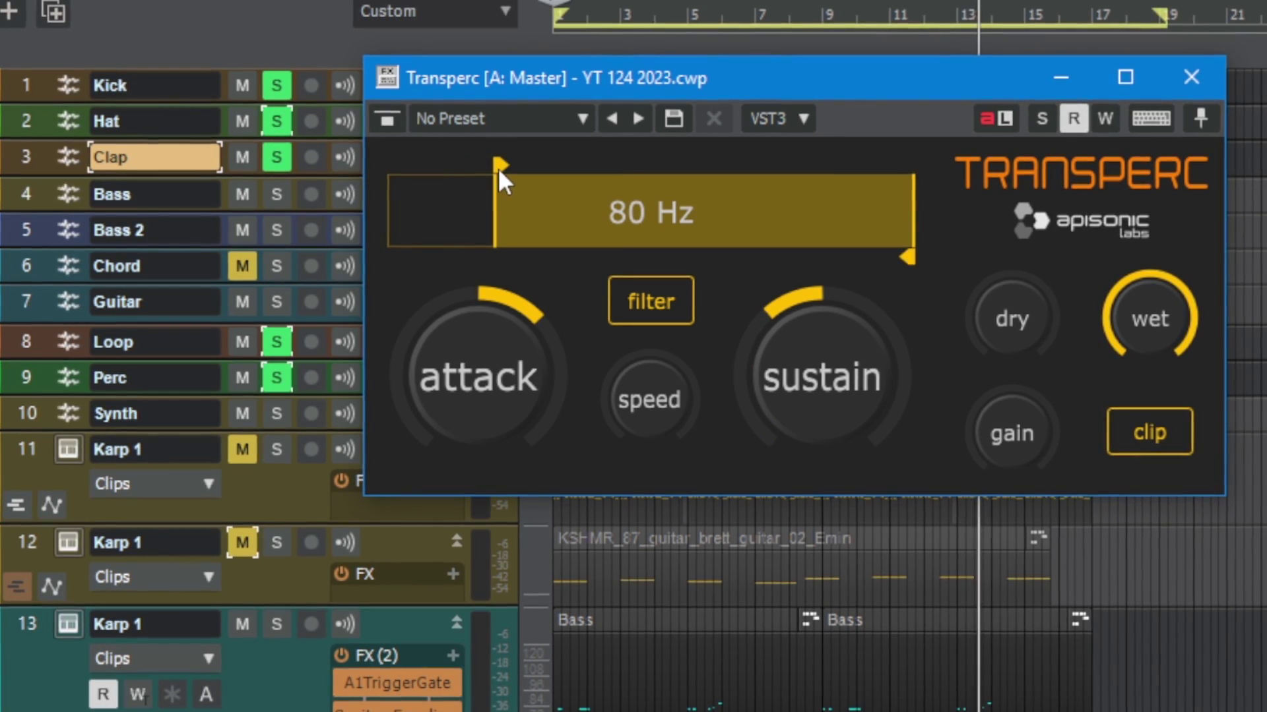
left_click_drag(496, 342, 499, 318)
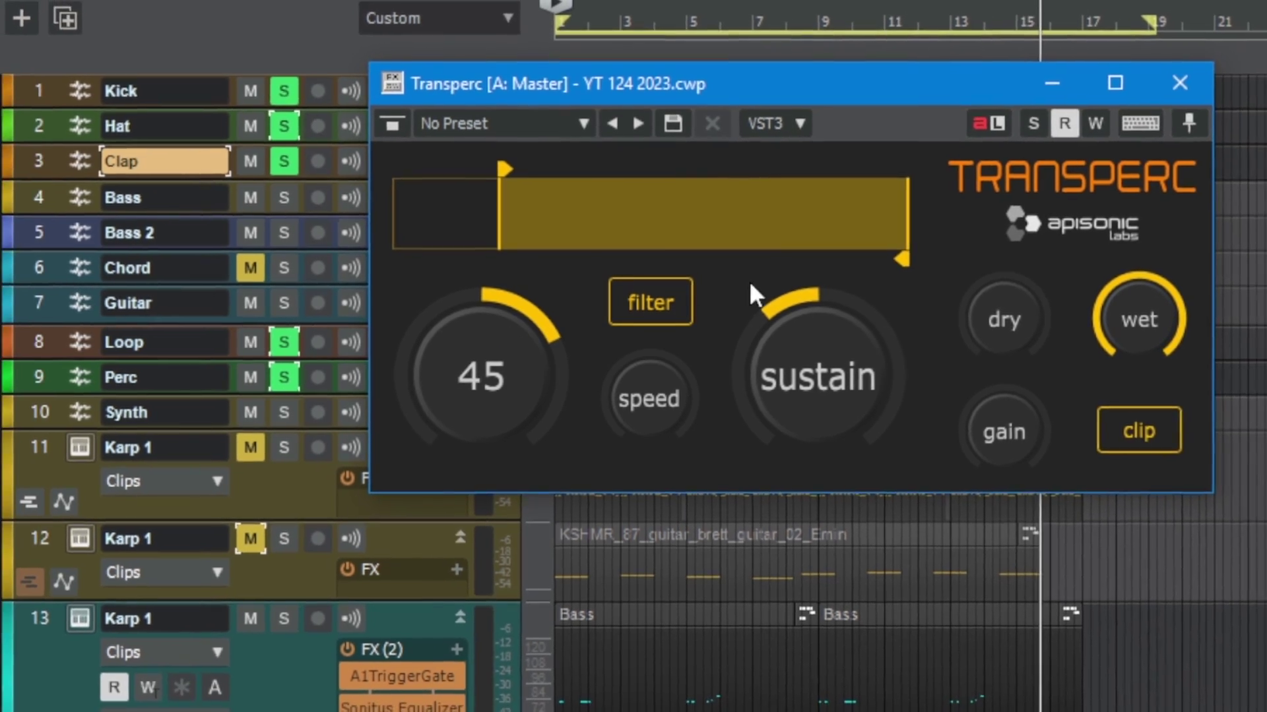
mouse_move(902, 260)
left_mouse_down()
mouse_move(698, 261)
mouse_move(781, 261)
mouse_move(780, 284)
left_mouse_up()
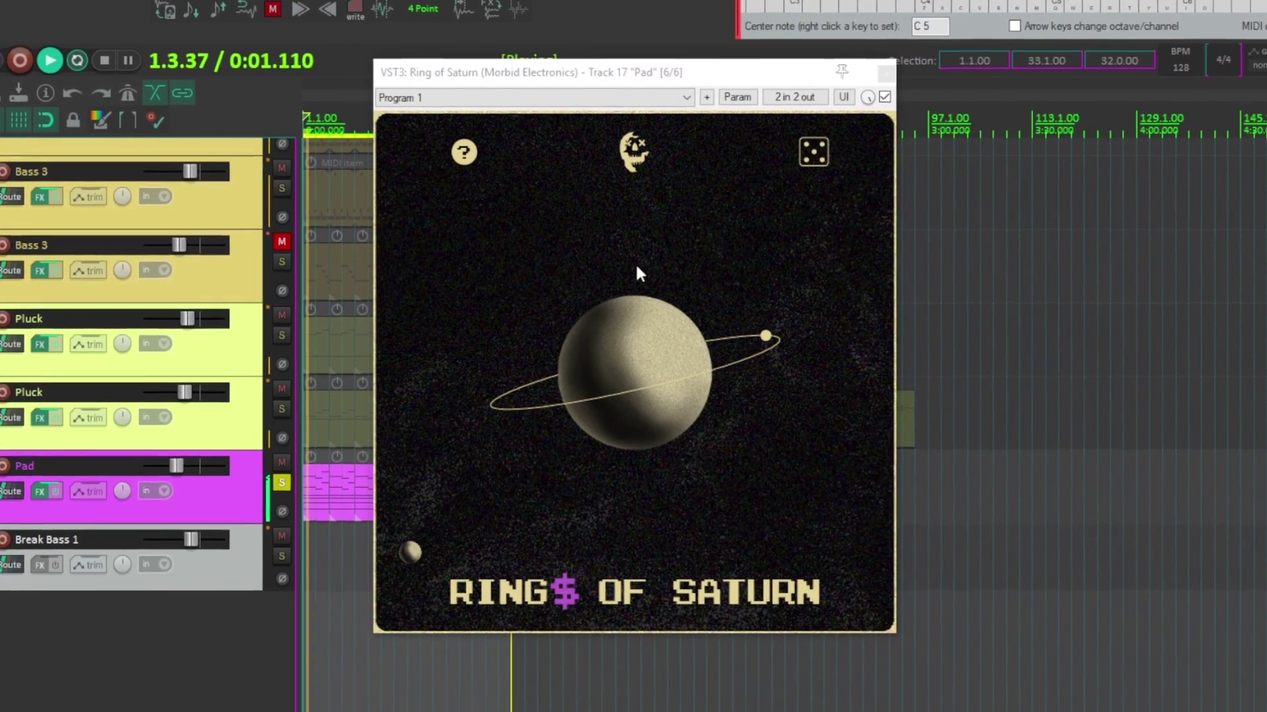
Step: In REAPER, bypass the Ring of Saturn effect on the Pad track and re-enable it to compare the sound
left_click(884, 97)
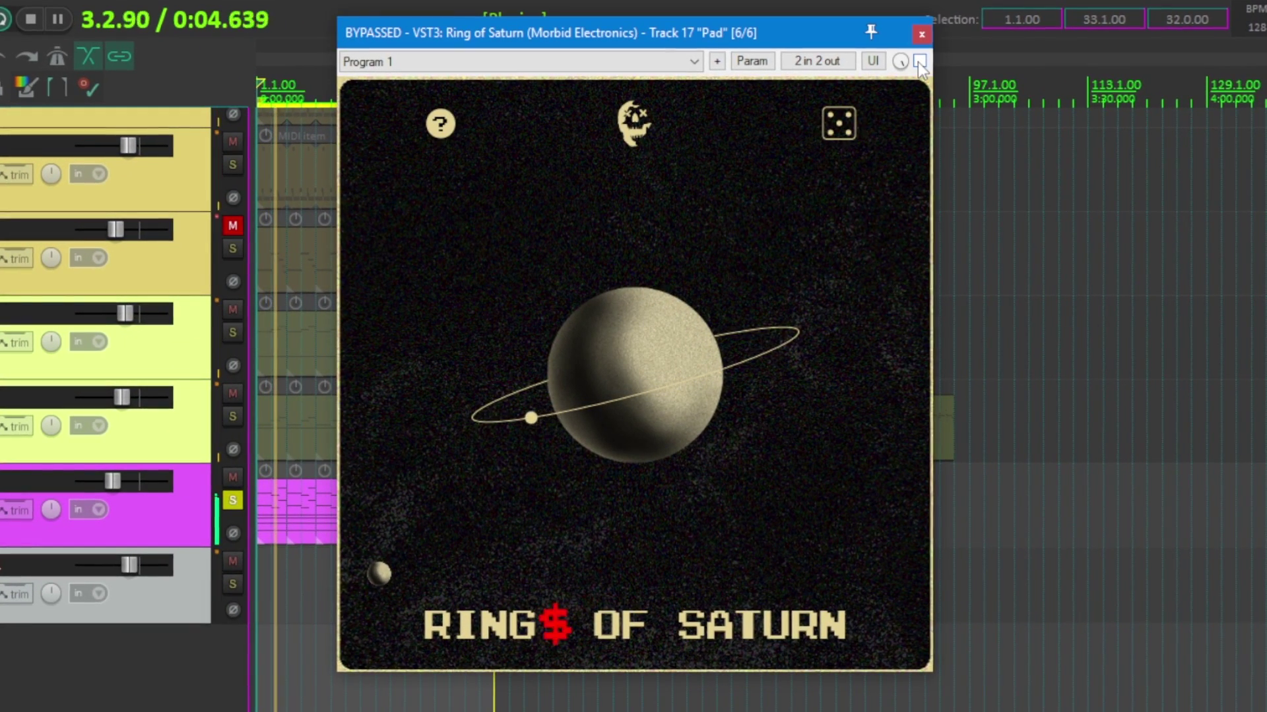
left_click(919, 61)
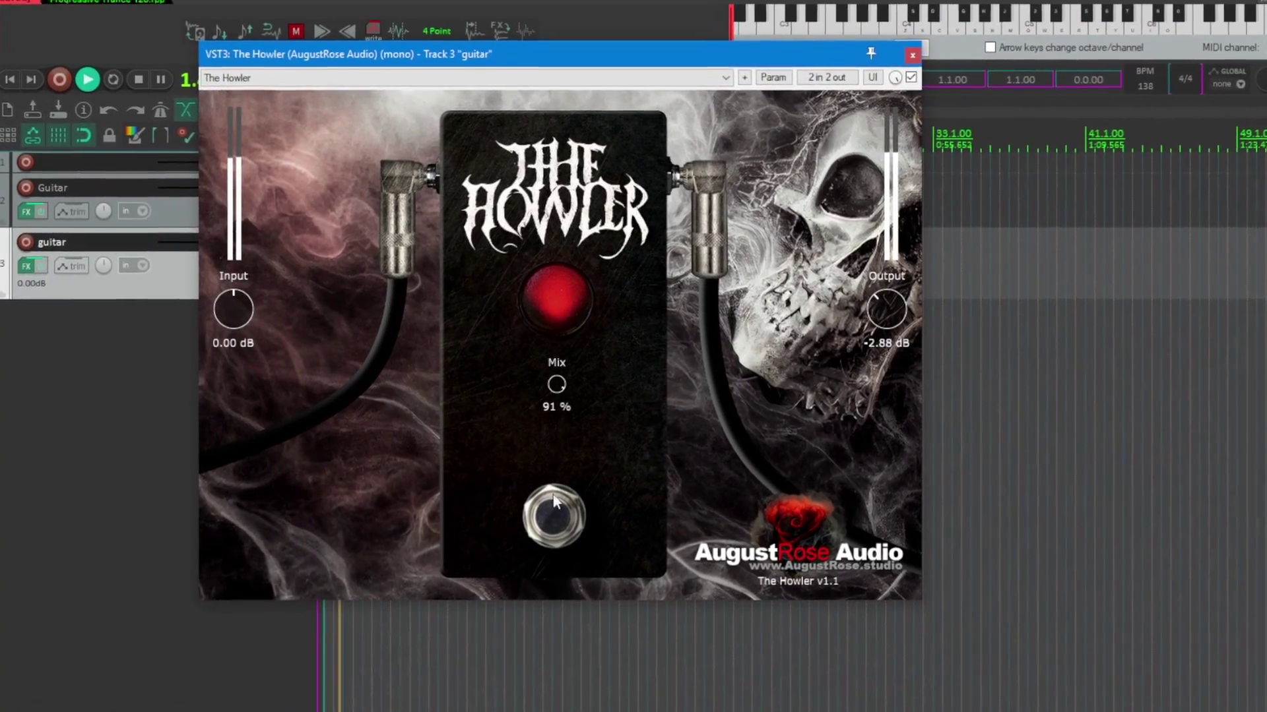
Step: Switch The Howler pedal off and on, set its mix to 100% and output to 0.00 dB, and switch it off again
left_click(558, 513)
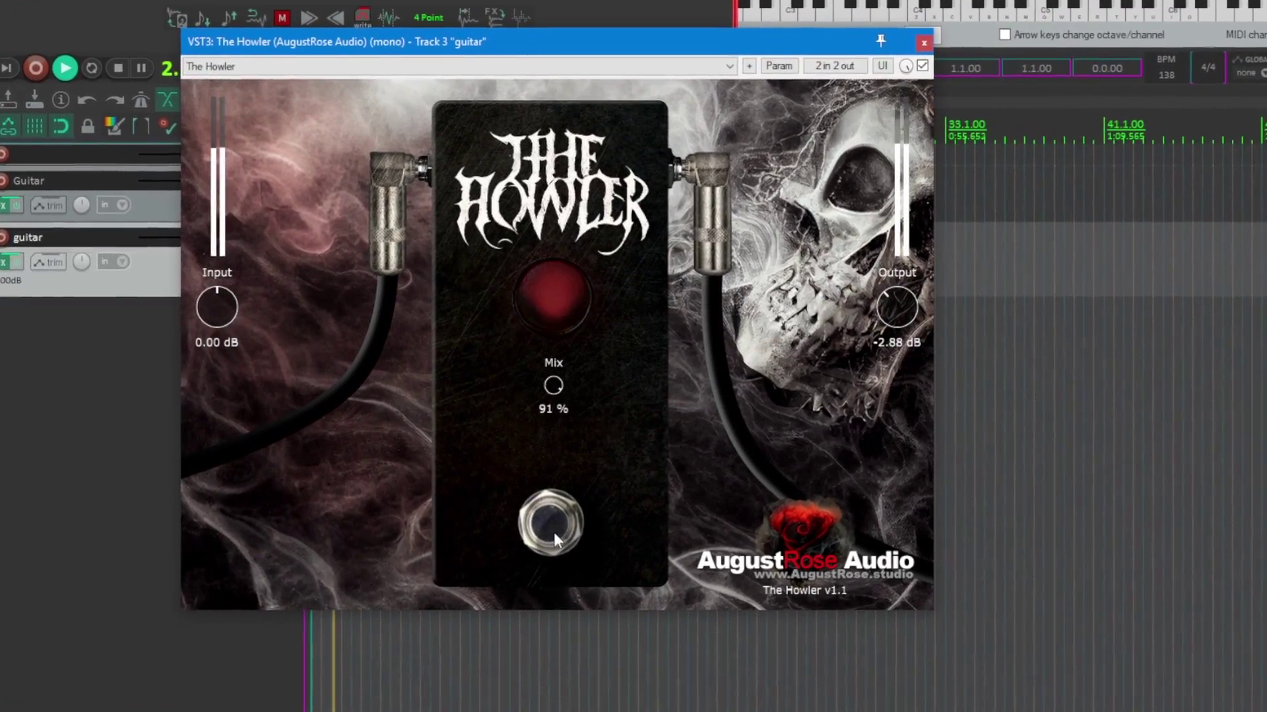
left_click(549, 542)
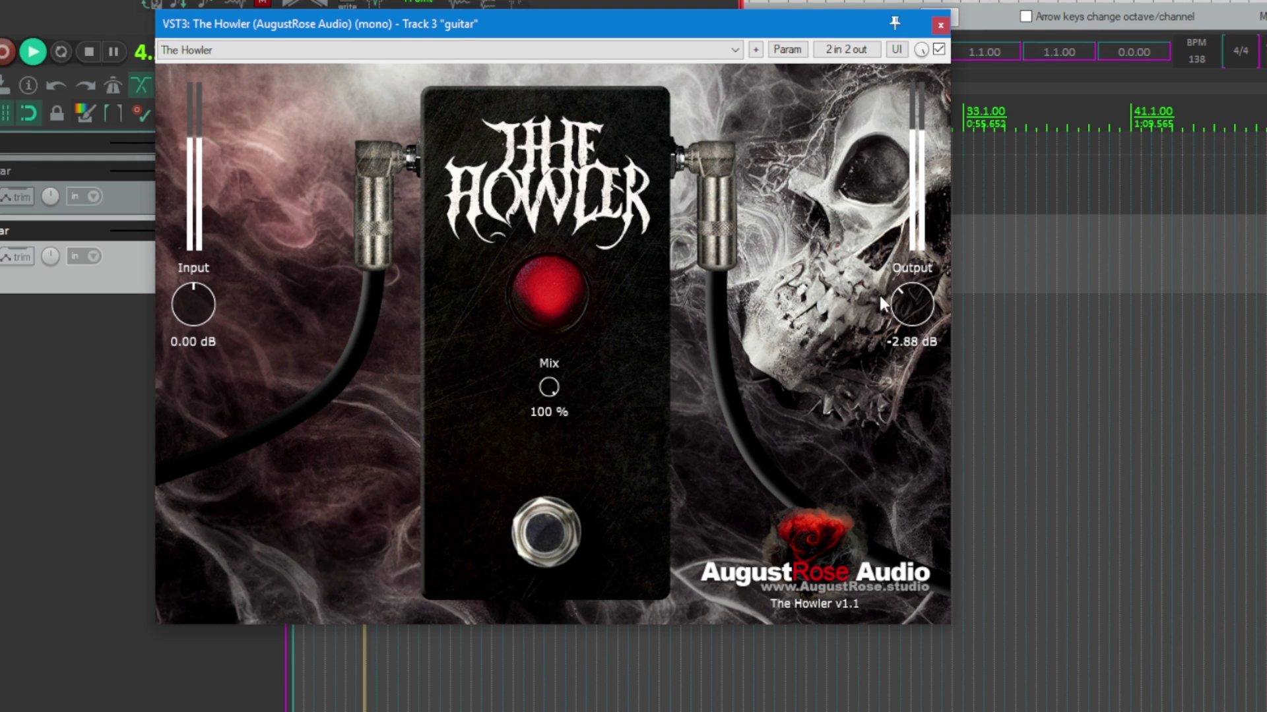
double_click(924, 294)
left_click(548, 518)
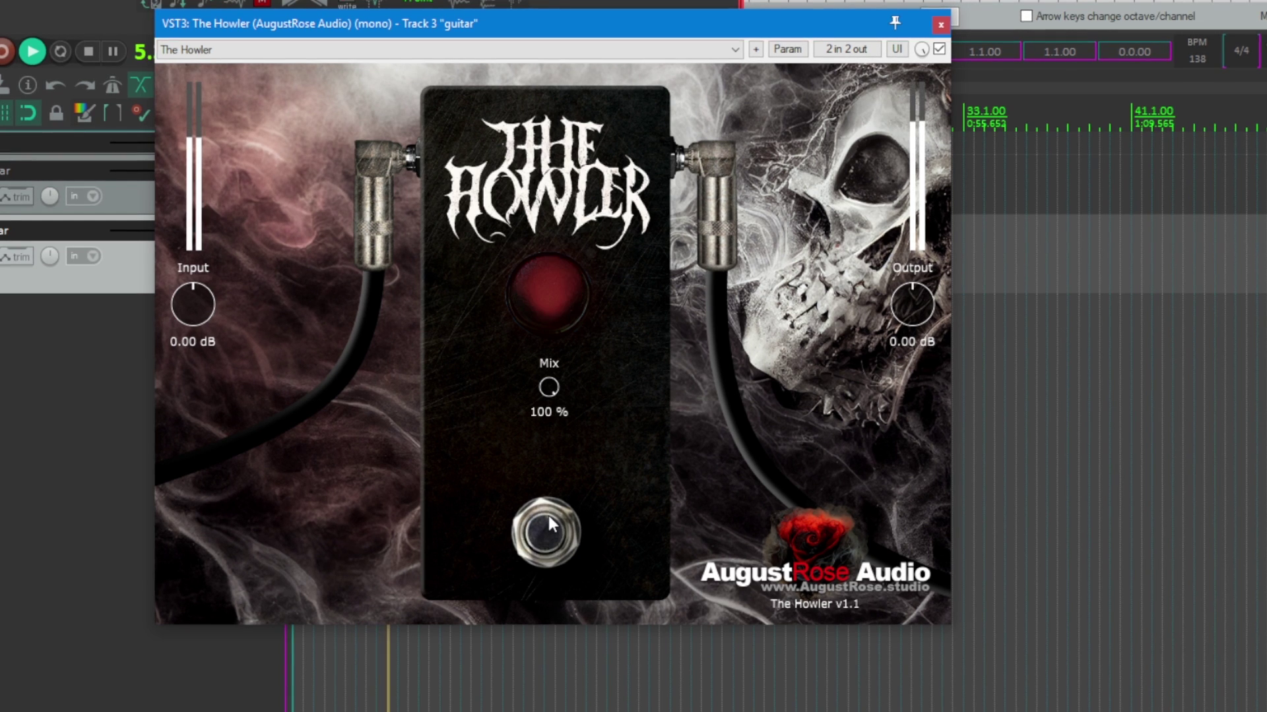